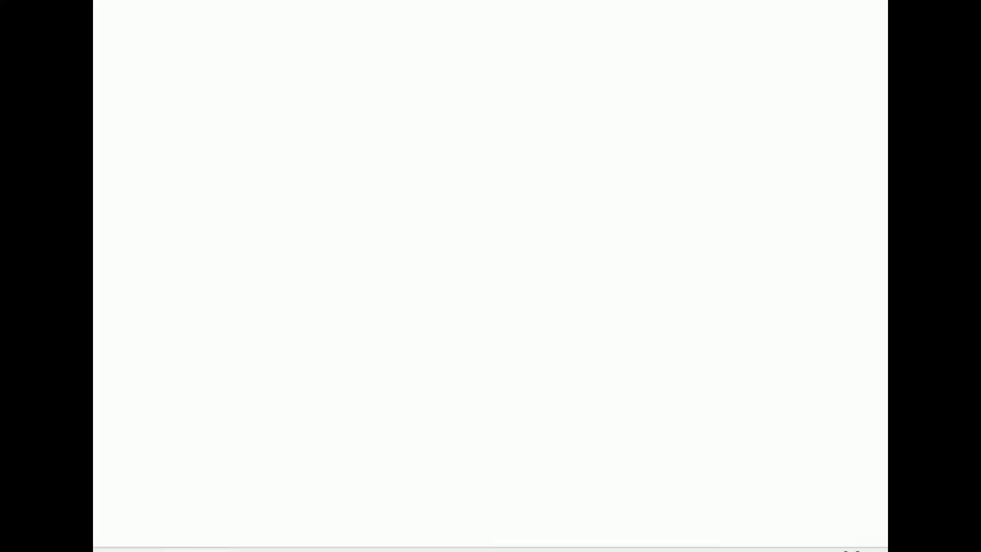
- Generate default sample paragraphs on the blank page with =rand() and undo the expansion back to the formula
type("=rand()")
key("Return")
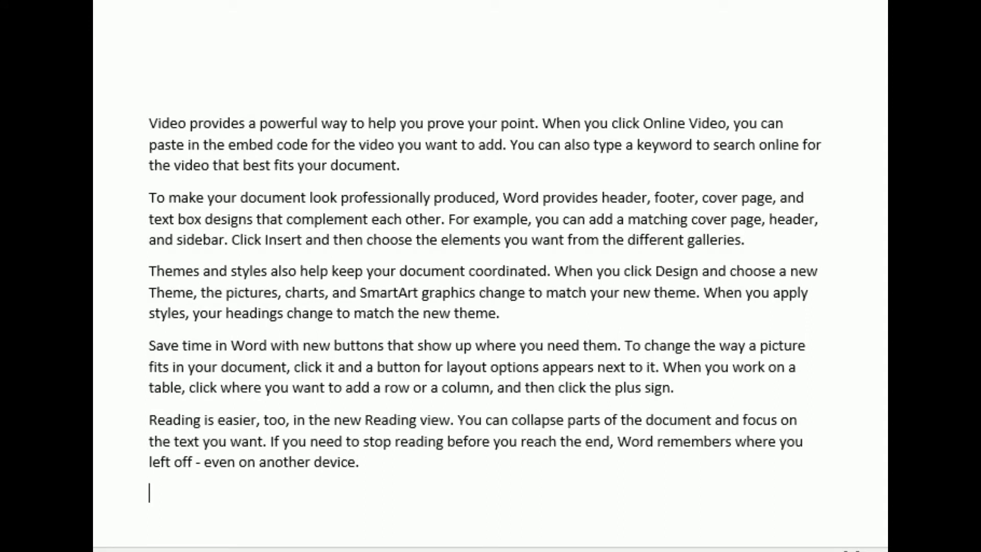
key("ctrl+z")
- Change the formula to =rand(2,2), generate its sample text and undo the expansion
key("Left")
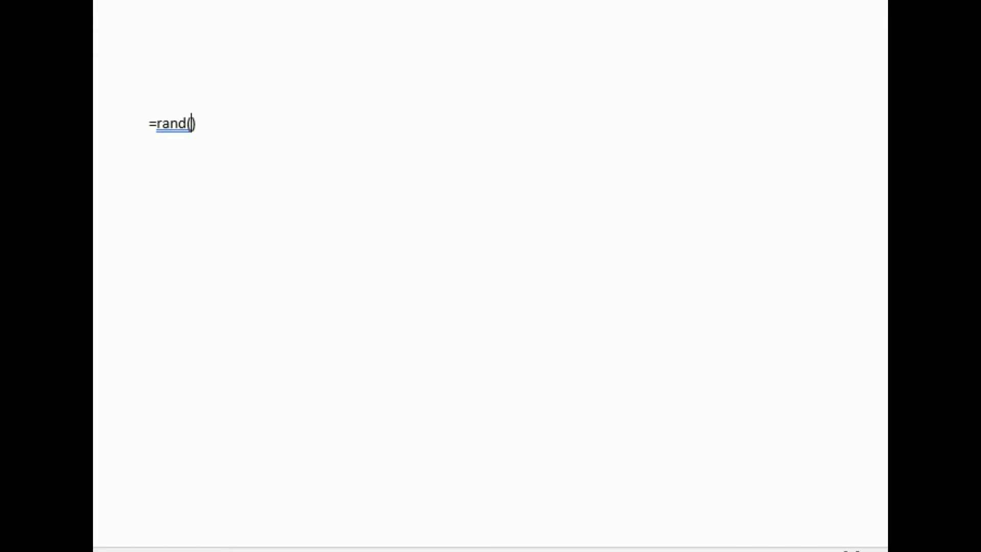
type("2,2")
key("Right")
key("Return")
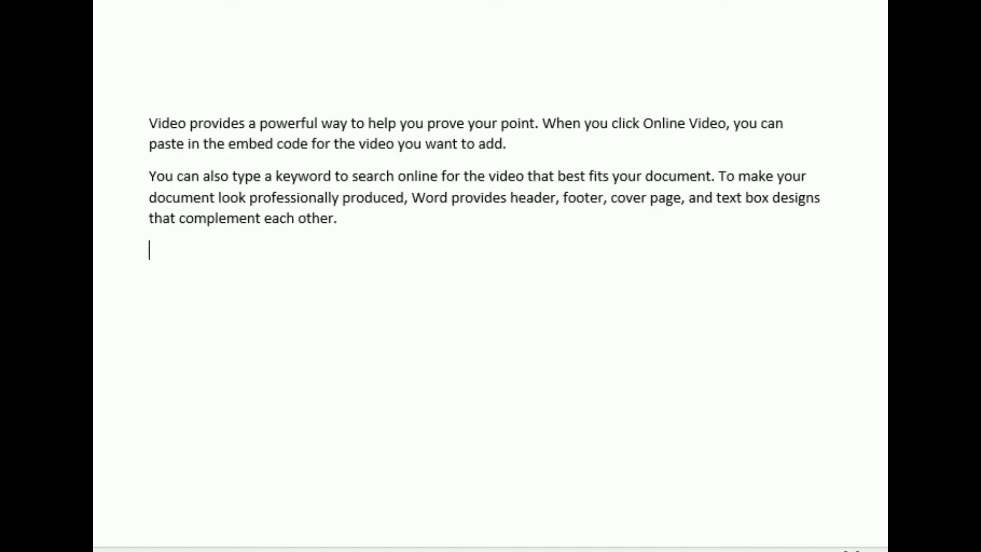
key("ctrl+z")
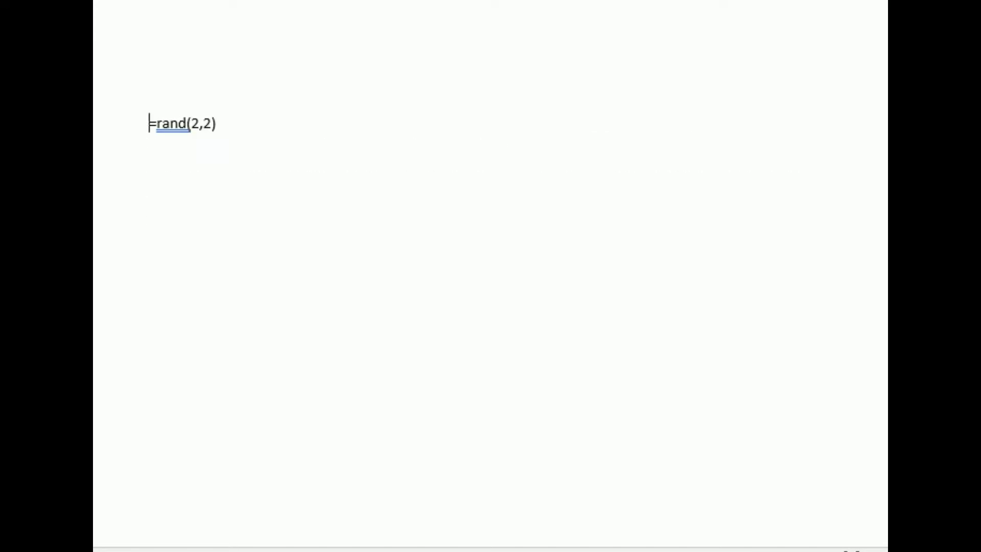
- Change the formula to =rand(3,3) and generate three paragraphs of three sentences each
key("Right")
key("Right")
key("Right")
key("Right")
key("Right")
key("Right")
key("Right")
key("BackSpace")
type("3")
key("Right")
key("Right")
key("BackSpace")
type("3")
key("Right")
key("Return")
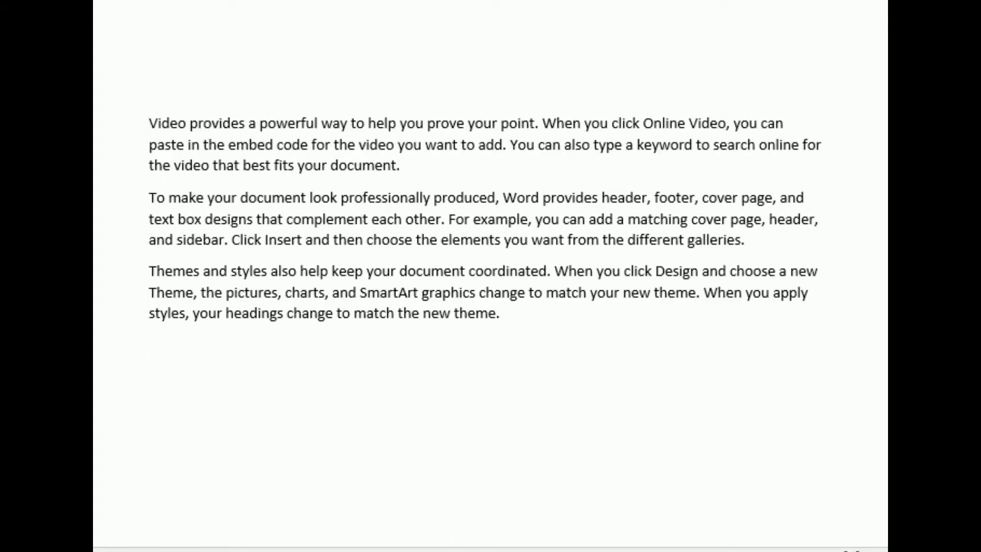
- Insert a thin single horizontal line below the last paragraph using the --- AutoFormat sequence
type("---")
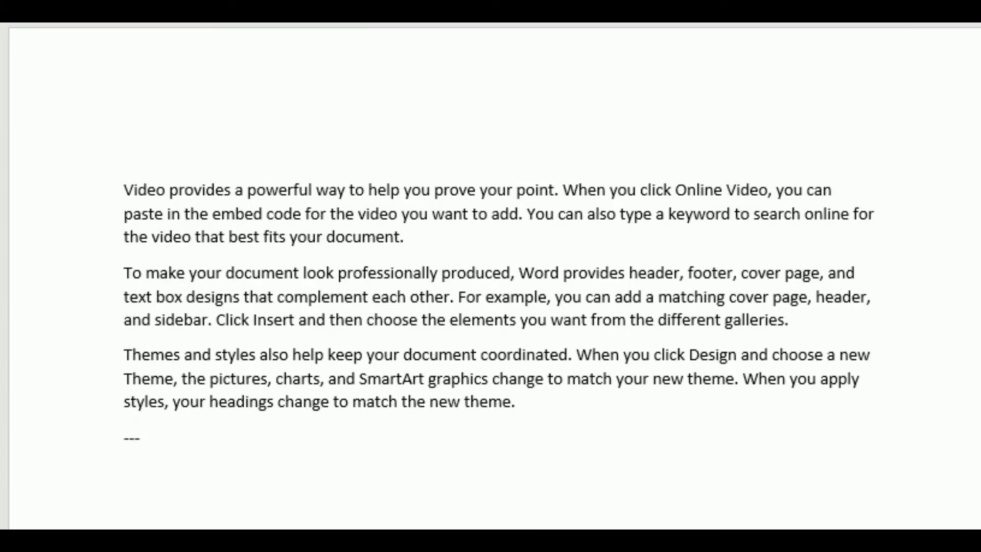
type("----")
key("Return")
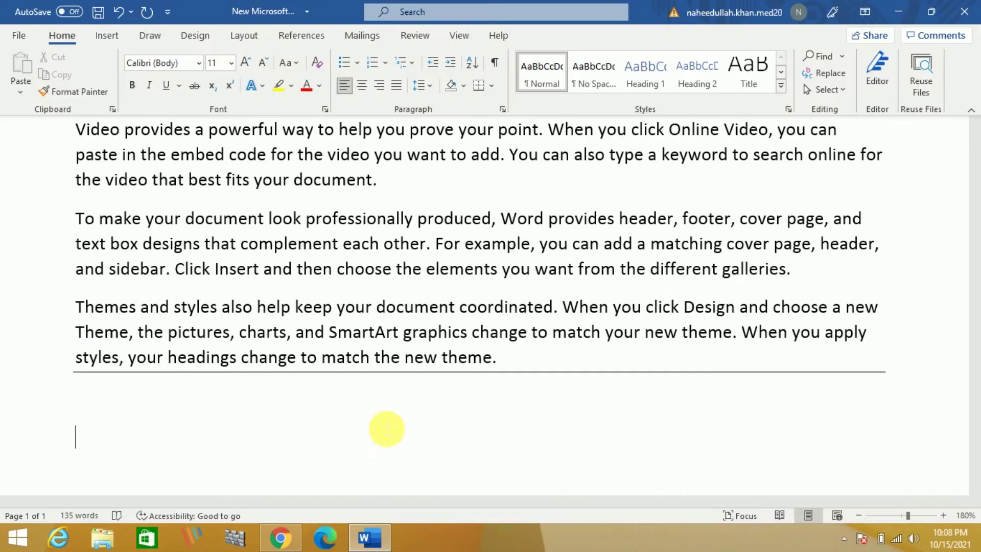
- Insert a dotted horizontal line below the single line using the *** AutoFormat sequence
type("***")
key("BackSpace")
key("BackSpace")
key("BackSpace")
type("***")
key("BackSpace")
key("BackSpace")
key("BackSpace")
type("***")
key("Return")
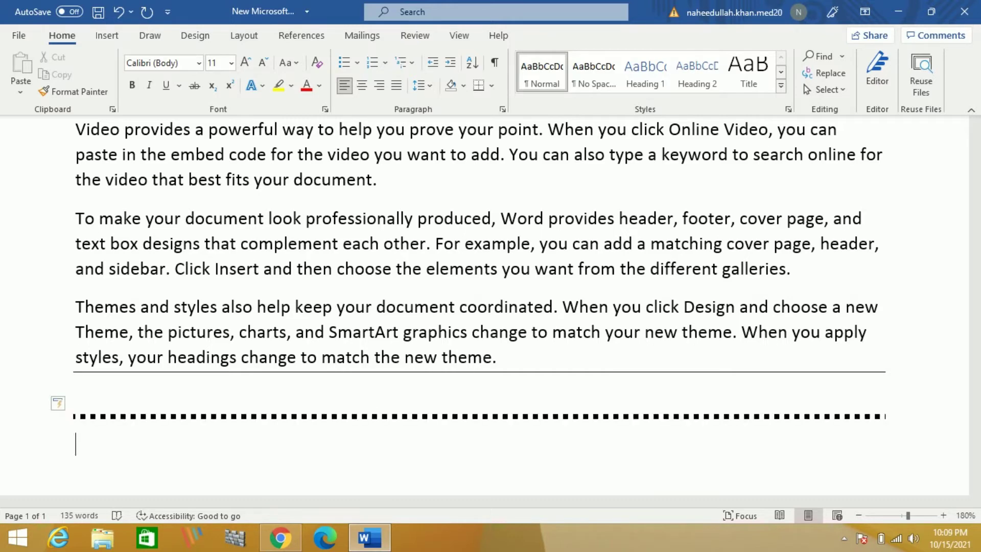
- Insert a double horizontal line below the dotted line using the === AutoFormat sequence
type("===")
key("ctrl+z")
type("===")
key("ctrl+z")
type("===")
key("ctrl+z")
type("===")
key("Return")
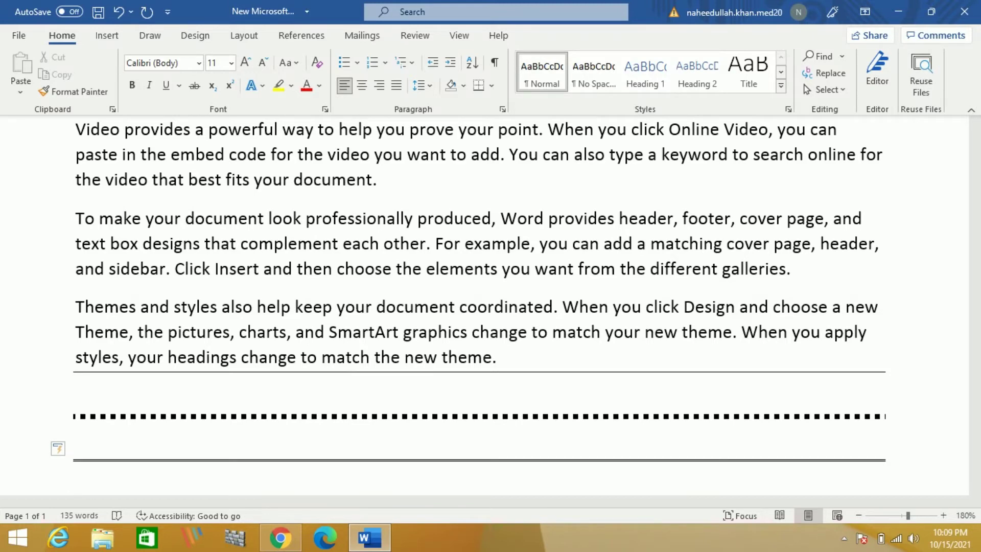
- Insert a triple horizontal line with a thick centre below the double line using the ### AutoFormat sequence
scroll(381, 422, "down", 3)
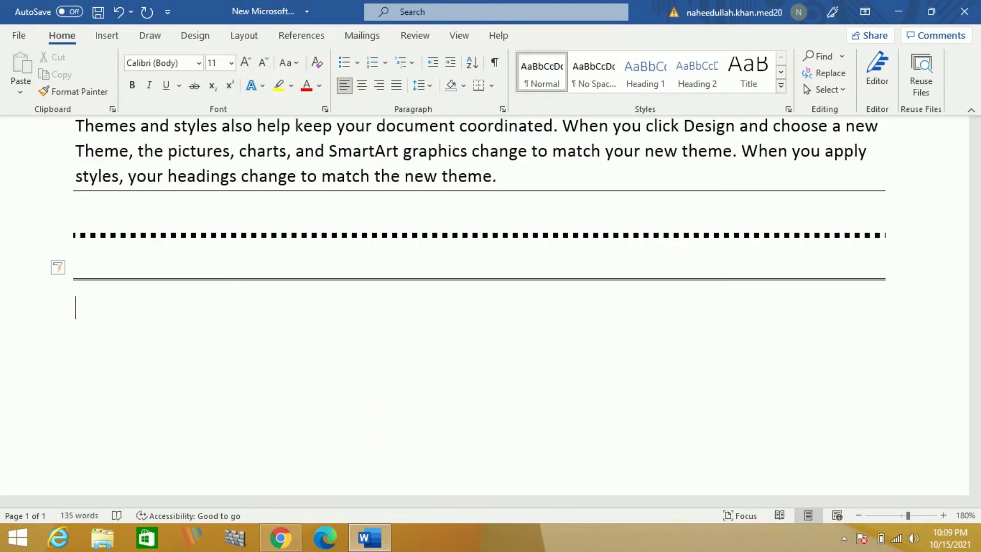
type("###")
key("Return")
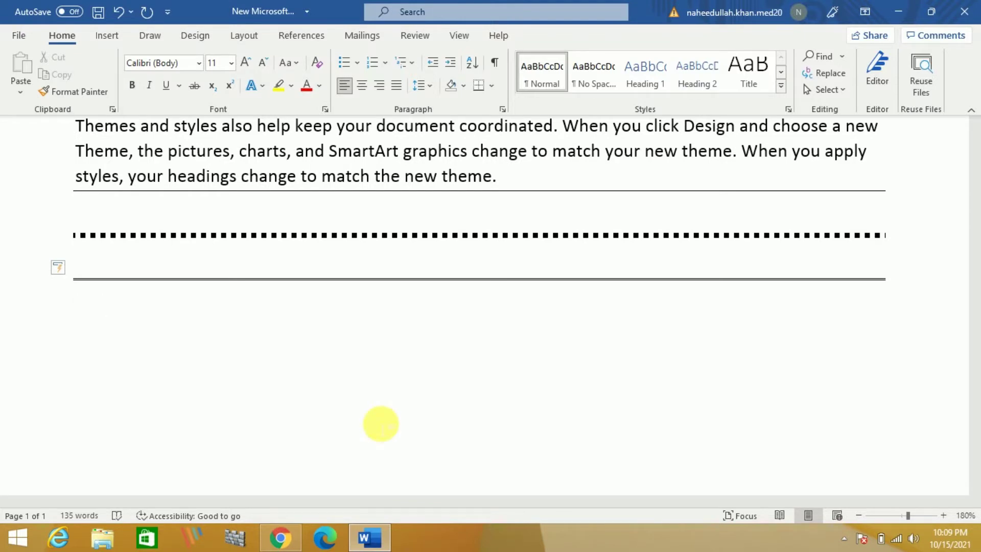
type("###")
key("Return")
type("###")
key("Return")
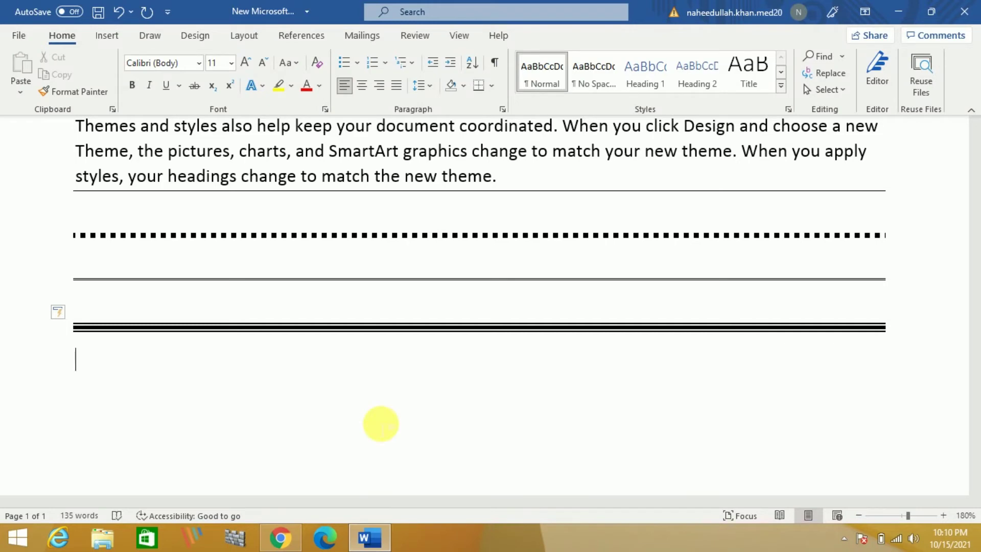
- Insert a wavy horizontal line below the thick triple line using the ~~~ AutoFormat sequence
type("~~~")
left_click(381, 422)
key("Return")
left_click(381, 422)
type("~~~")
left_click(381, 424)
key("Return")
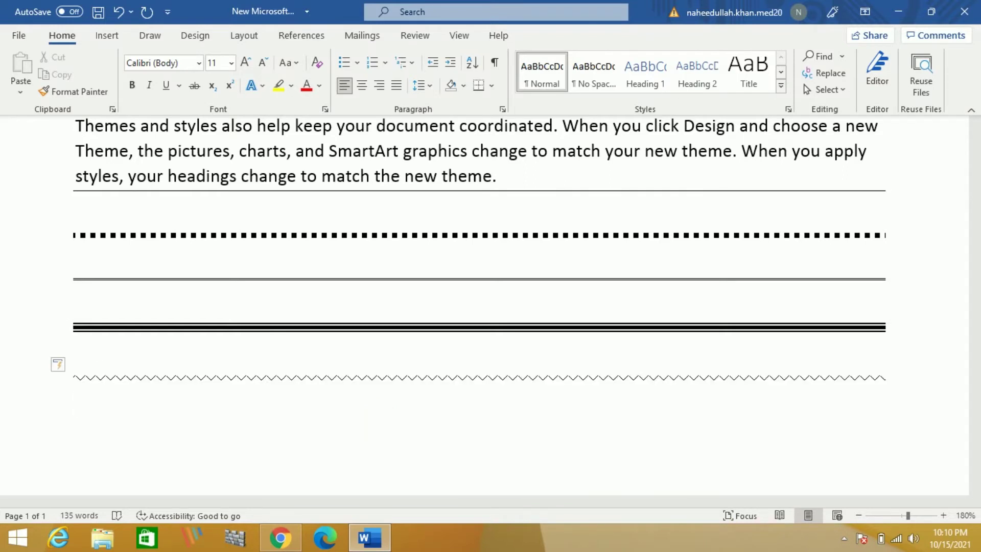
- Insert a copyright symbol below the wavy line using the (C) AutoCorrect sequence
scroll(382, 422, "down", 3)
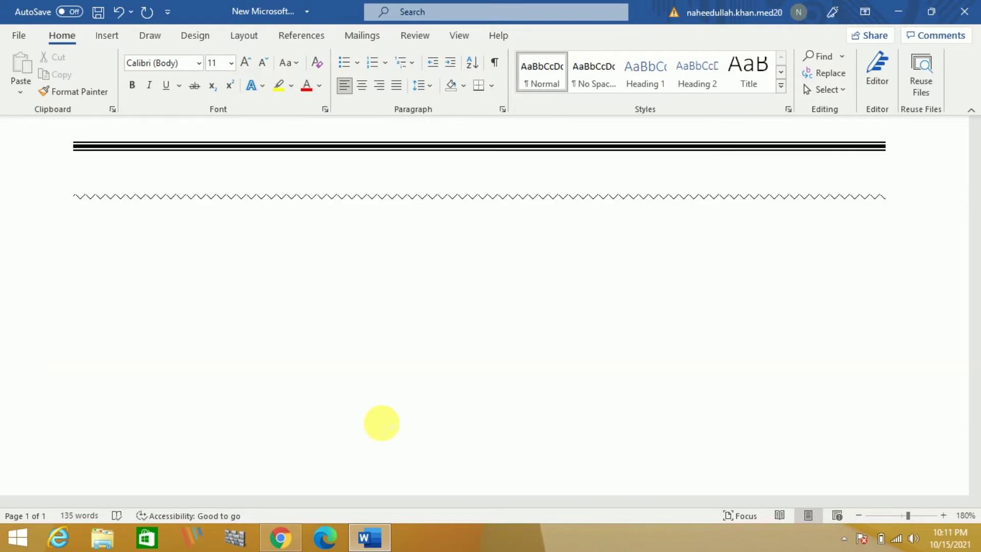
type("(C)")
left_click(381, 423)
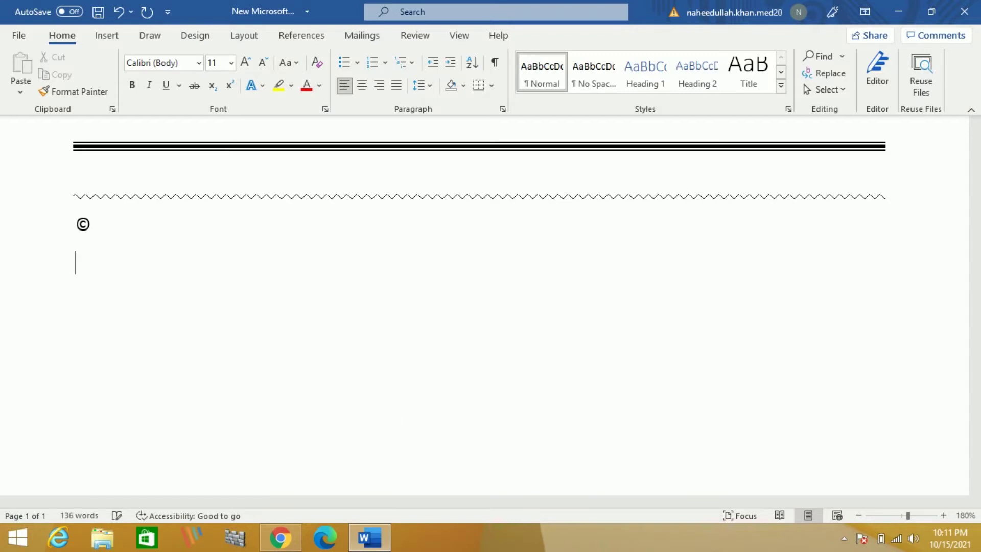
- Add a line reading "Computer" followed by the registered trademark symbol, using the (R) AutoCorrect sequence
type("computer")
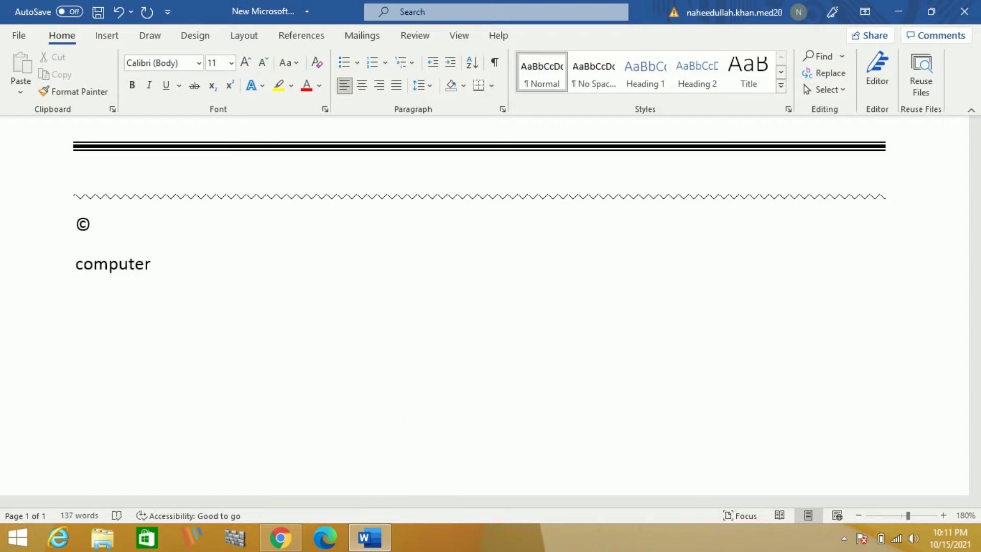
type("(")
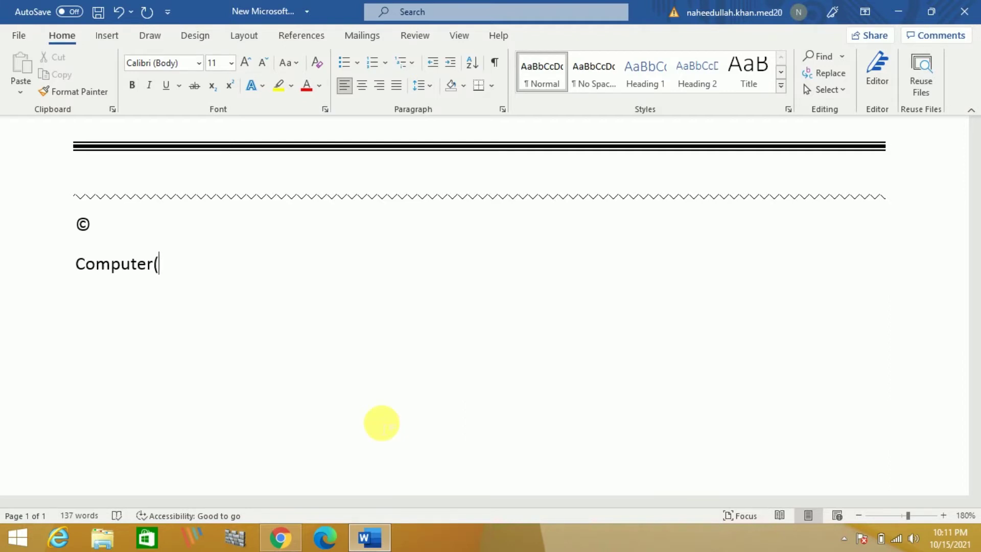
type("R)")
key("Return")
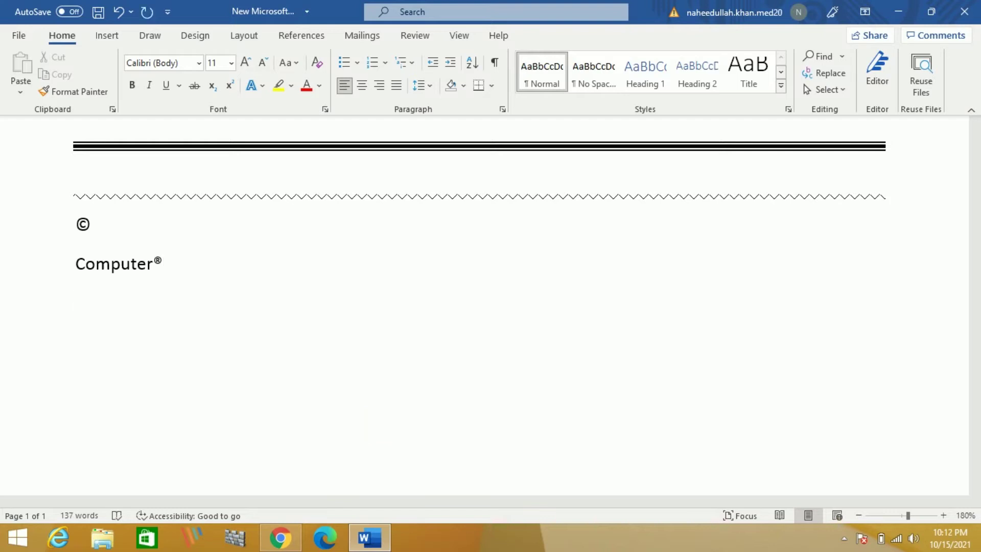
- Insert a smiling face with :) and a sad face with :( on separate lines below Computer®
type(":")
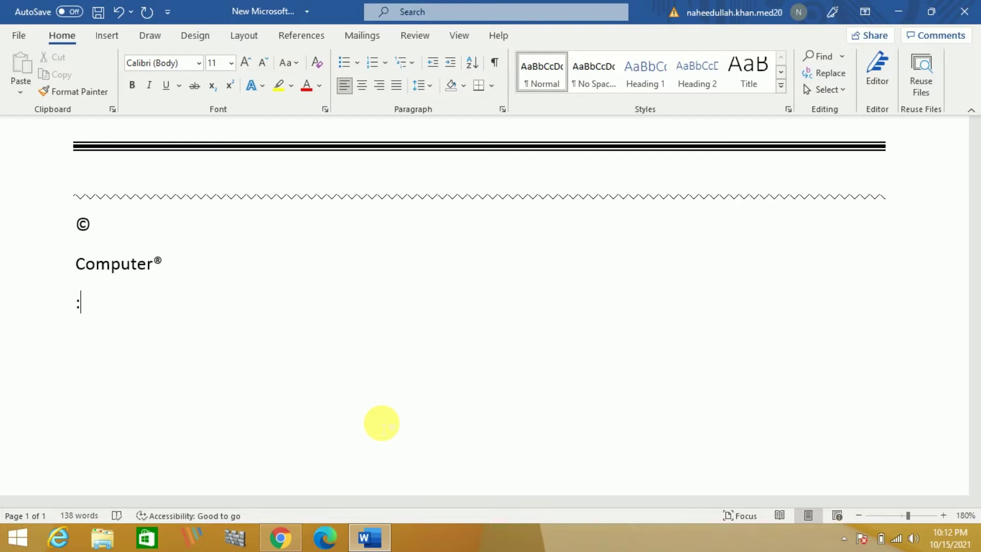
type(")")
key("Return")
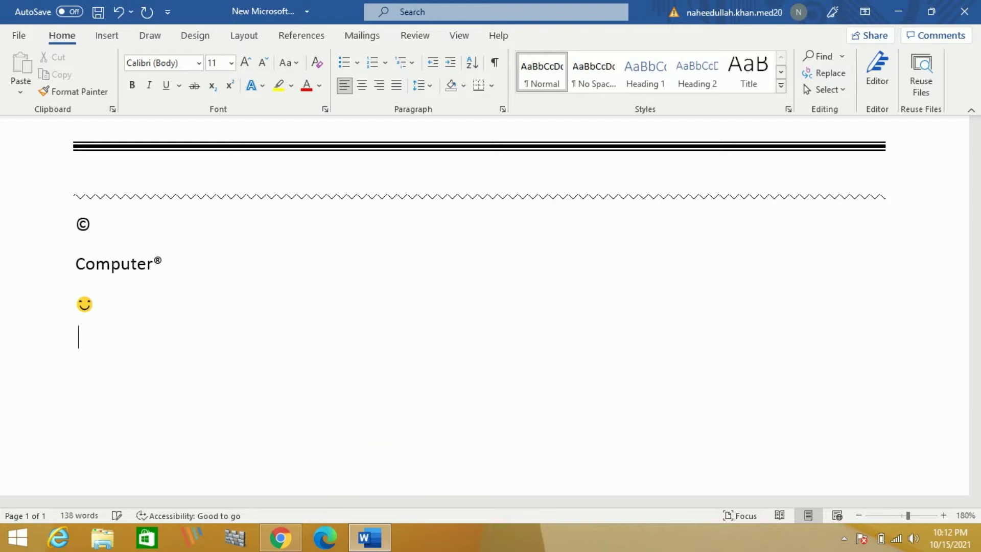
type(":")
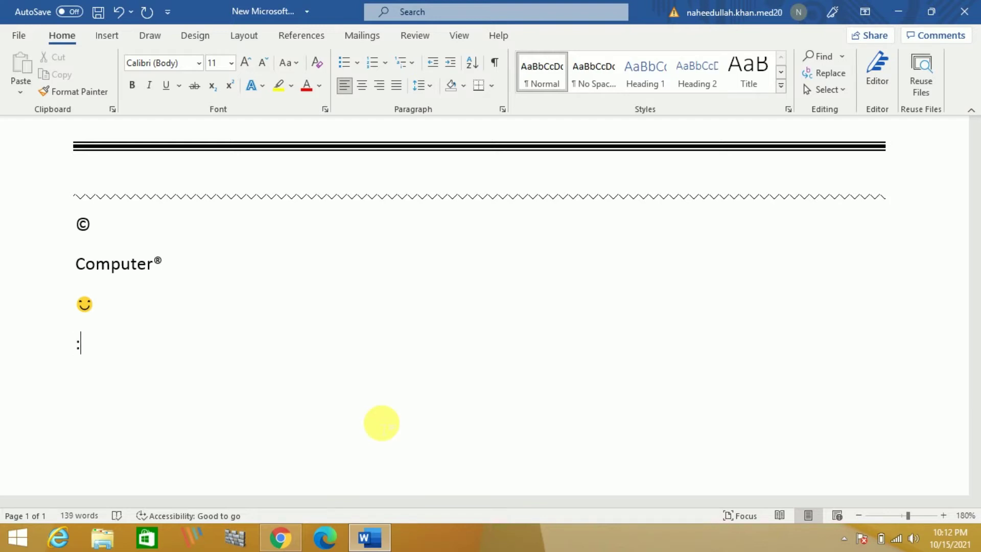
type("(")
type("<")
key("BackSpace")
key("Return")
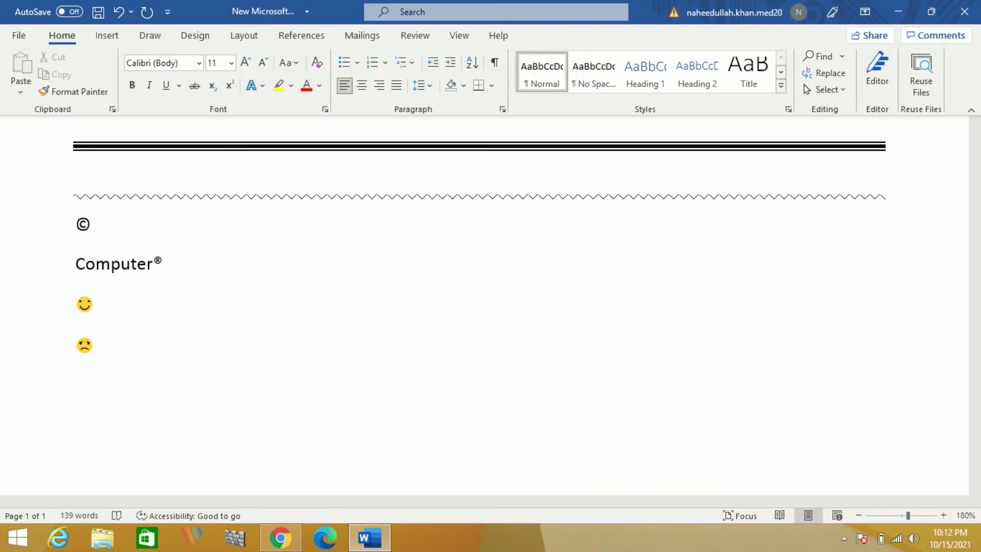
- Insert a thin left arrow with <-- and a thin right arrow with --> on separate lines
type("<")
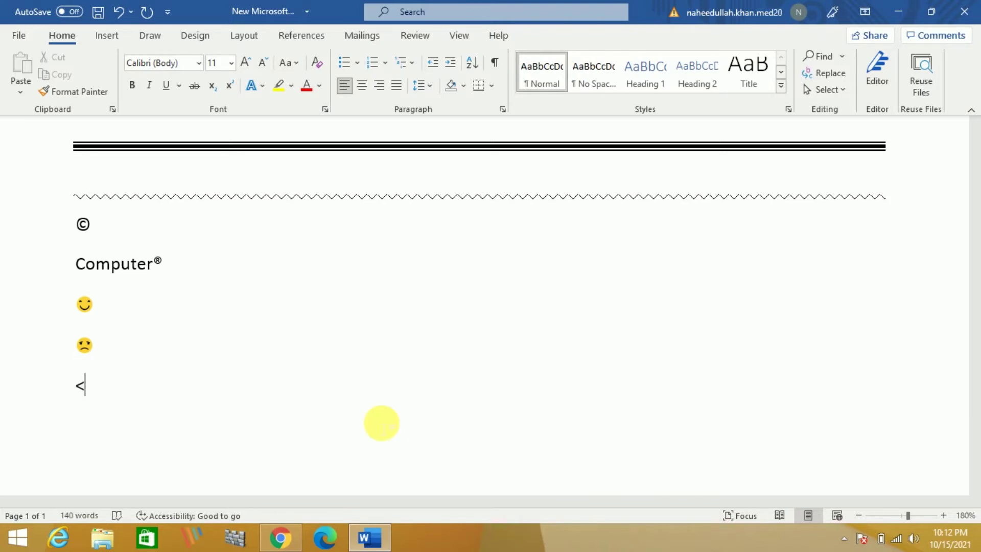
type("--")
key("Return")
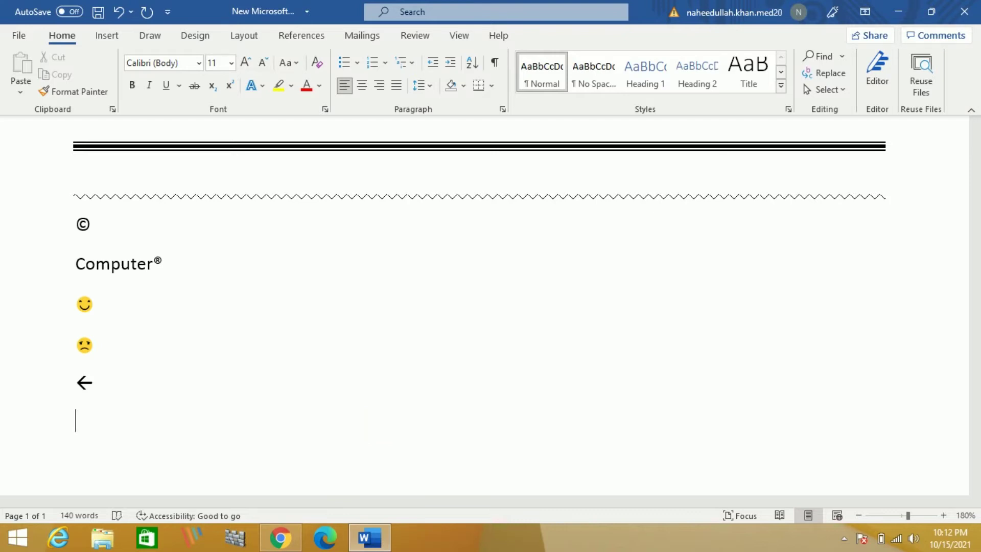
type("-->")
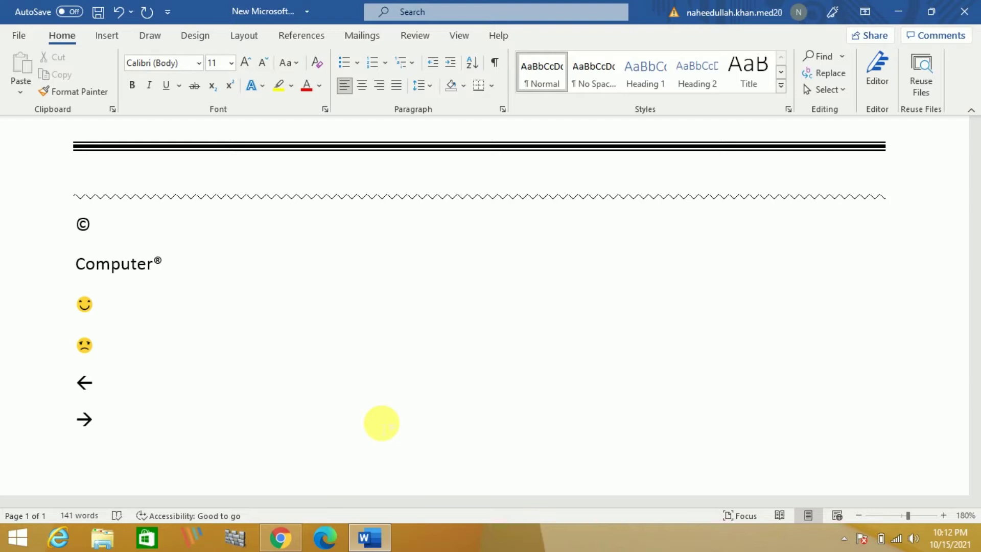
- Insert a bold left arrow with <==, a bold right arrow with ==> and a double-headed arrow with <=> on separate lines
scroll(382, 422, "down", 5)
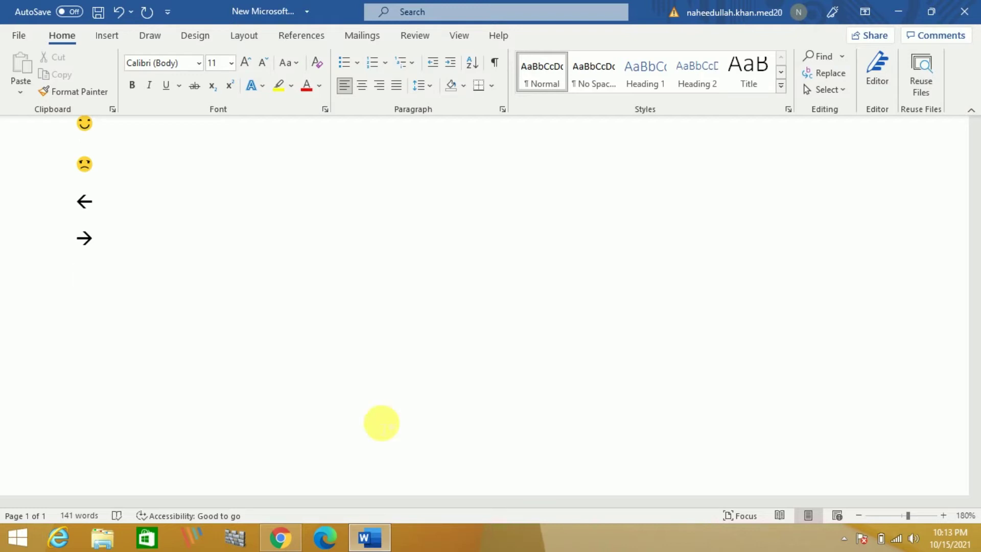
type("<=")
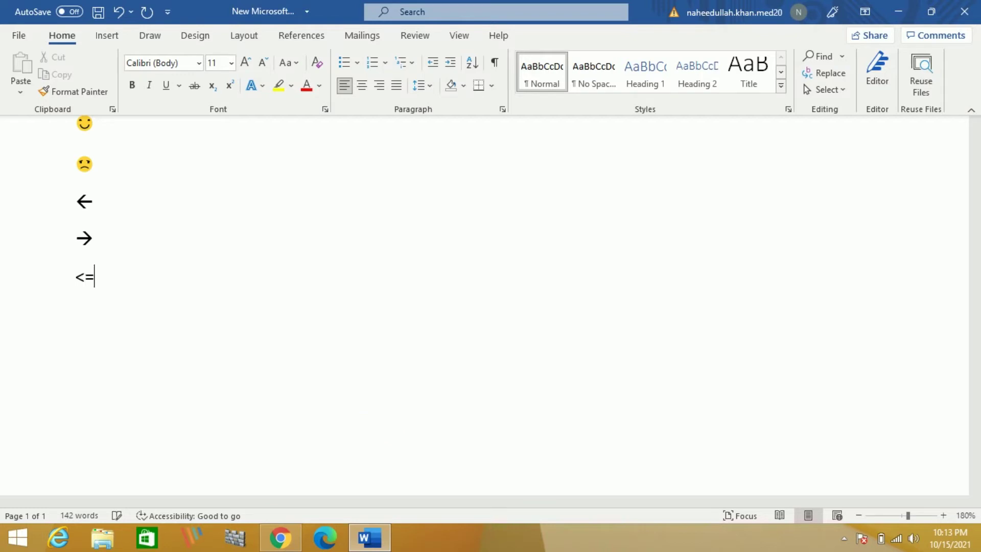
type("=")
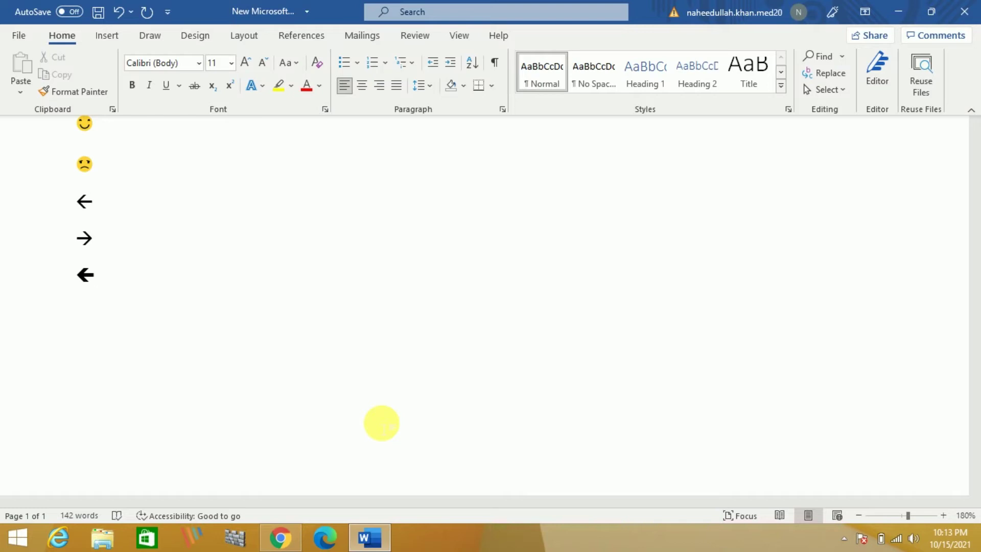
key("Return")
type("==>")
key("Return")
type("<=>")
key("Return")
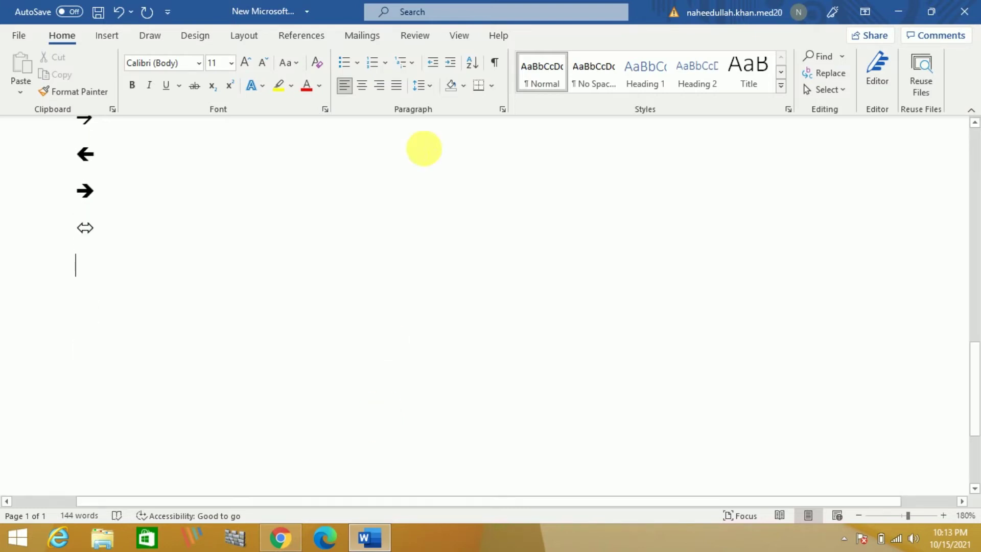
left_click(385, 64)
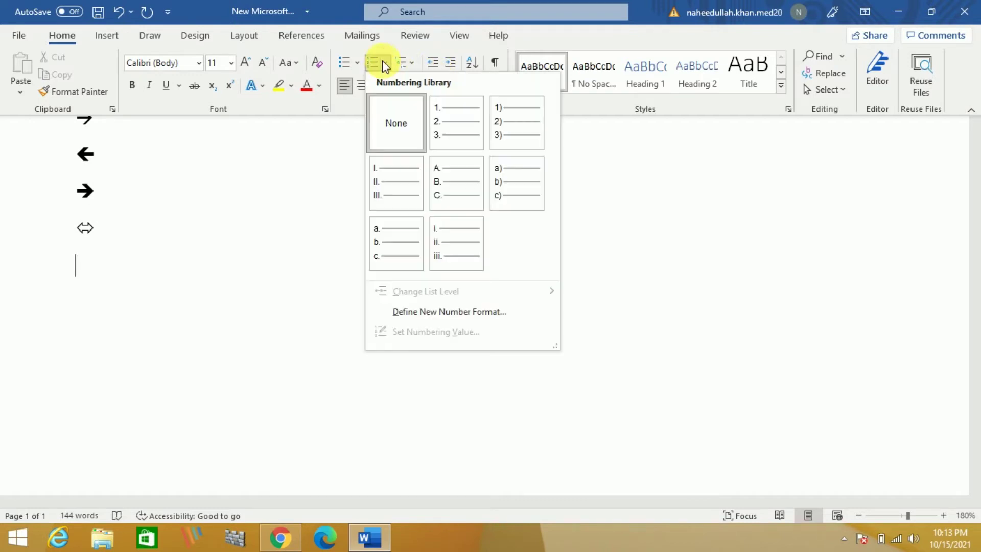
left_click(415, 67)
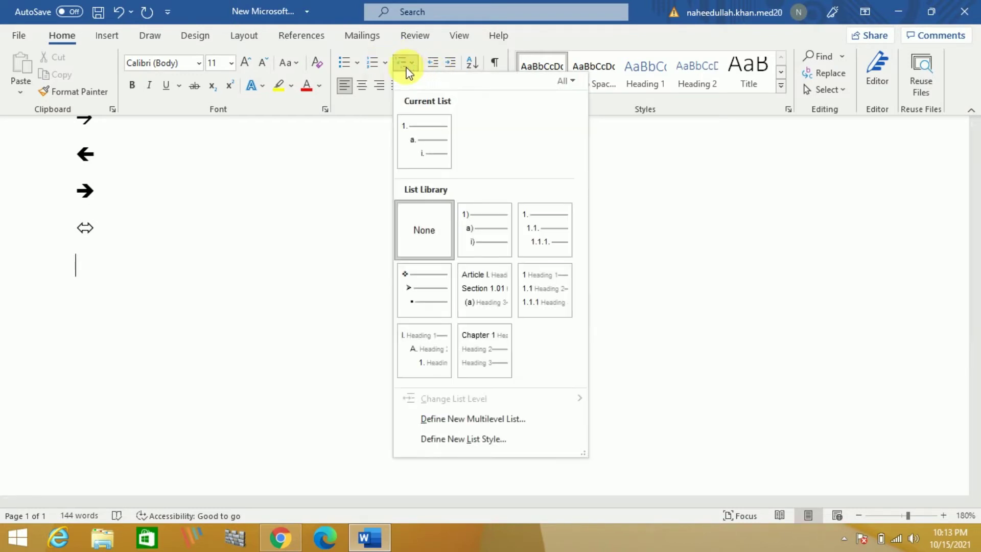
left_click(280, 203)
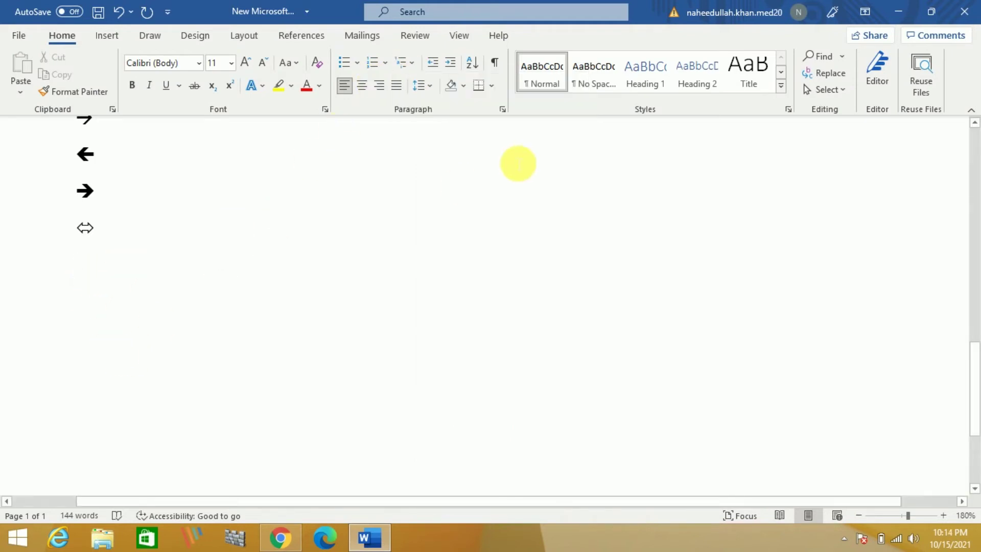
- Start an arrowhead bulleted list with the > AutoFormat sequence and enter the items "Hgkh" and "Kjhh"
type(">")
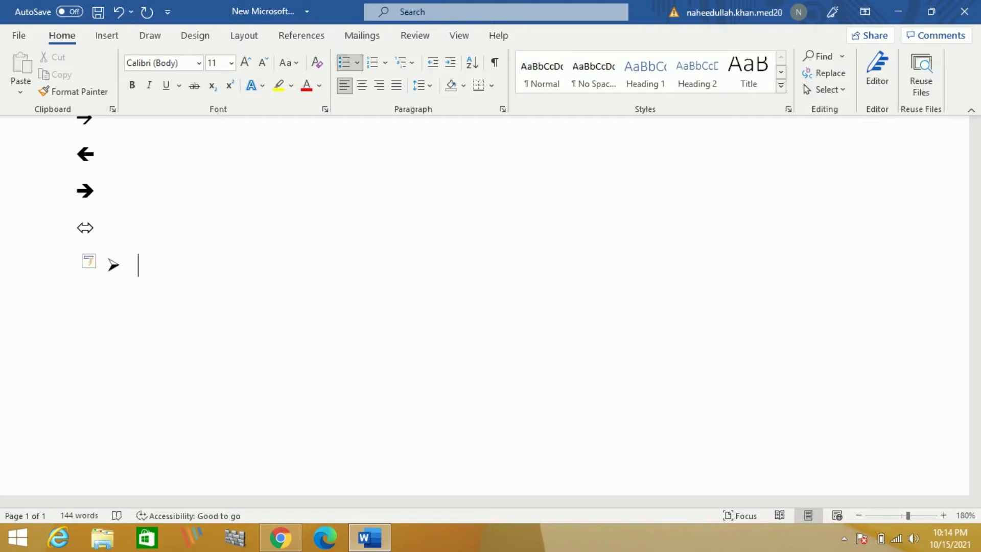
type(" hgkh")
key("Return")
type("kjhh")
key("Return")
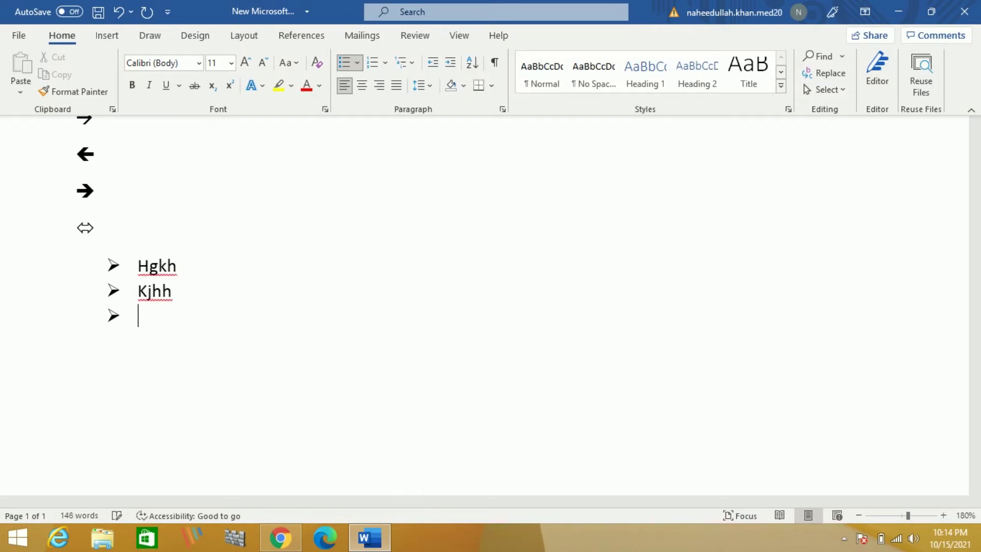
type("hjk")
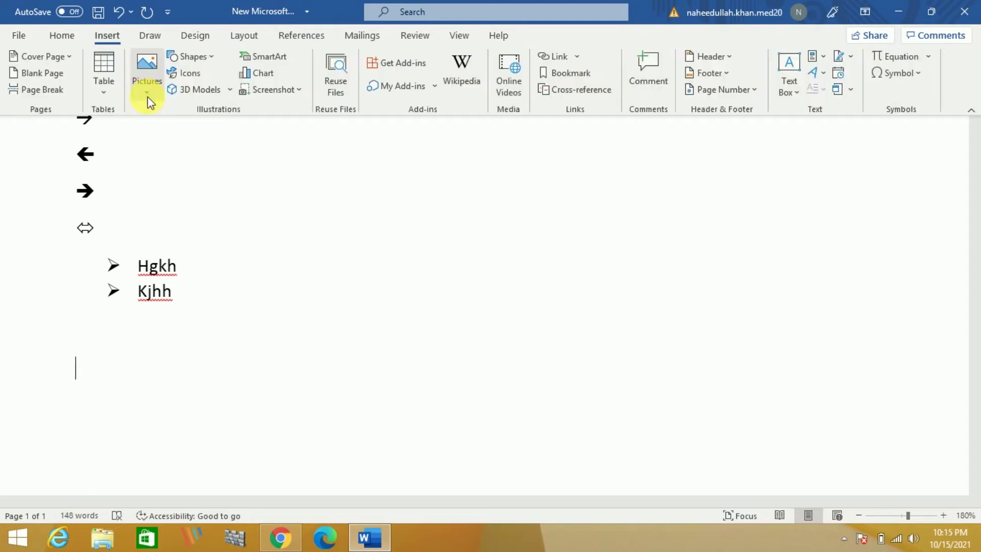
- Insert the picture New-Front-Bumper-and-Grille_Mobile-removebg-preview from the Downloads folder below the arrowhead list
left_click(148, 96)
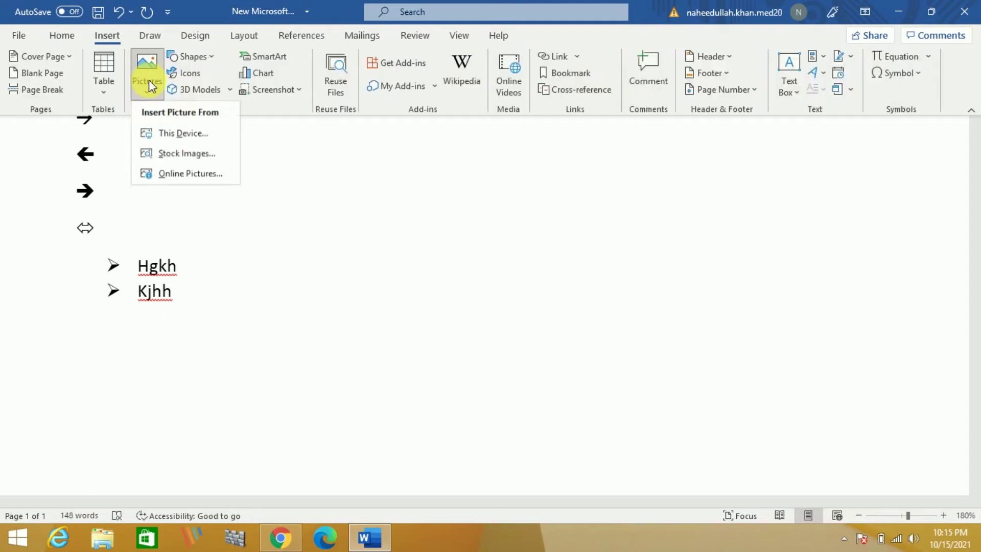
left_click(173, 134)
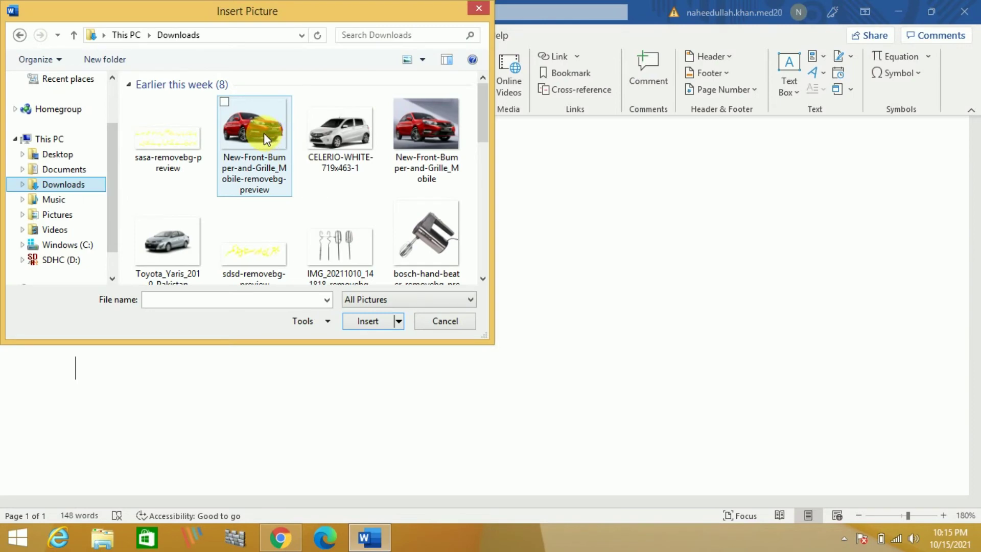
double_click(263, 133)
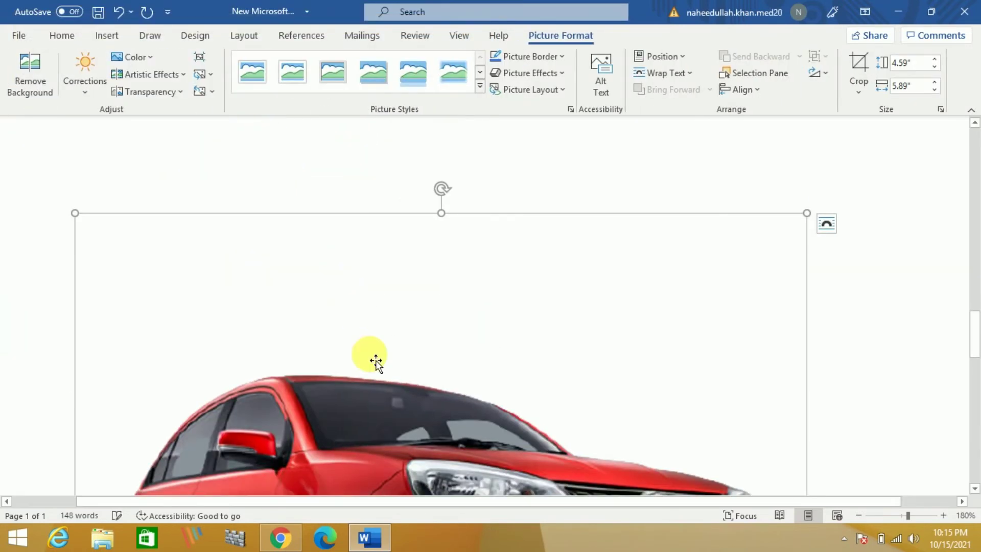
- Shrink the red car picture proportionally to bullet size, about 0.21" high and 0.27" wide
scroll(523, 303, "down", 6)
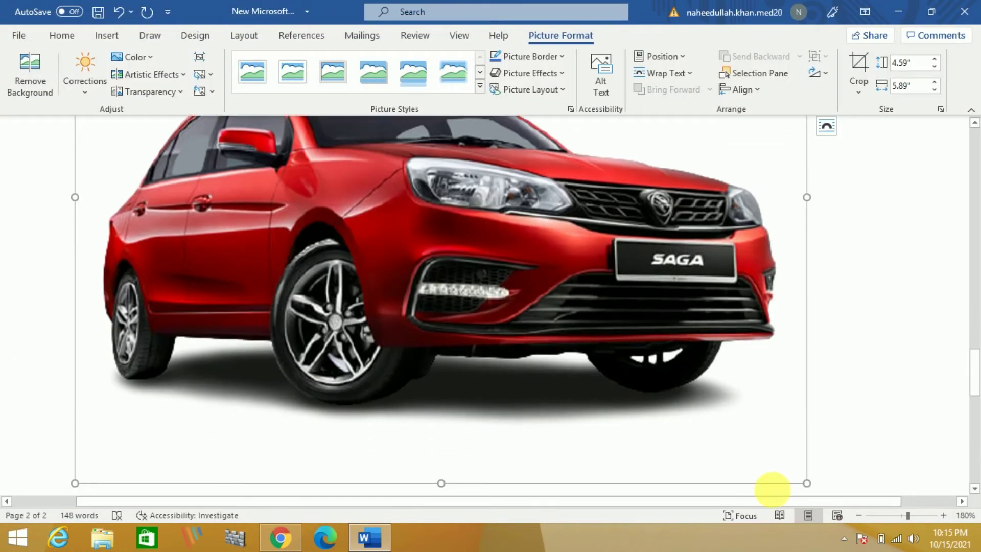
scroll(786, 475, "down", 2)
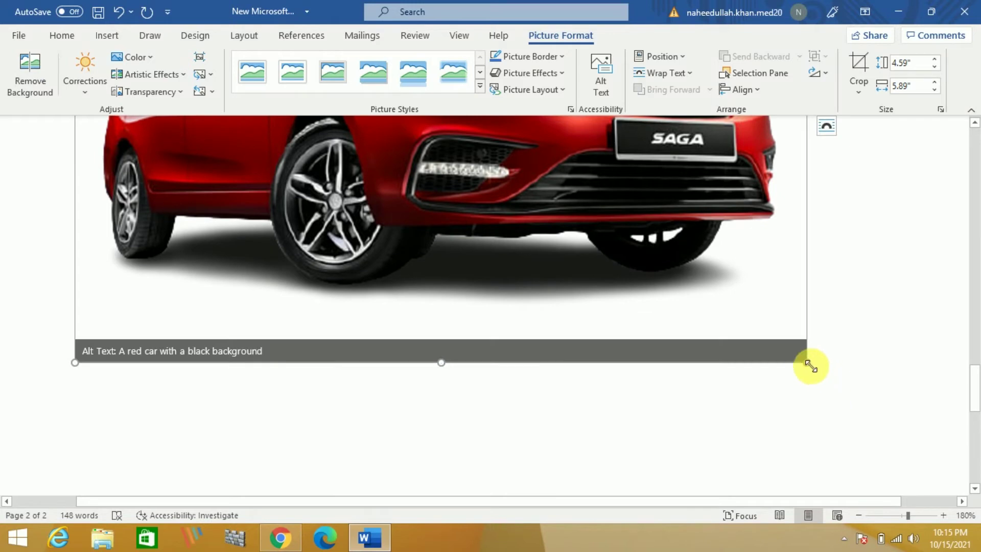
left_click_drag(809, 366, 154, 219)
scroll(776, 240, "up", 6)
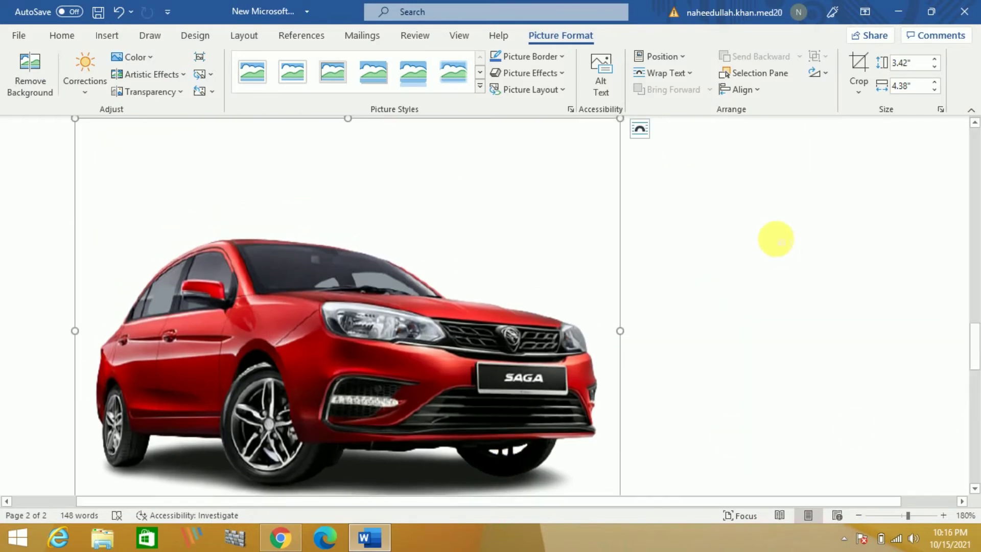
left_click_drag(519, 381, 183, 229)
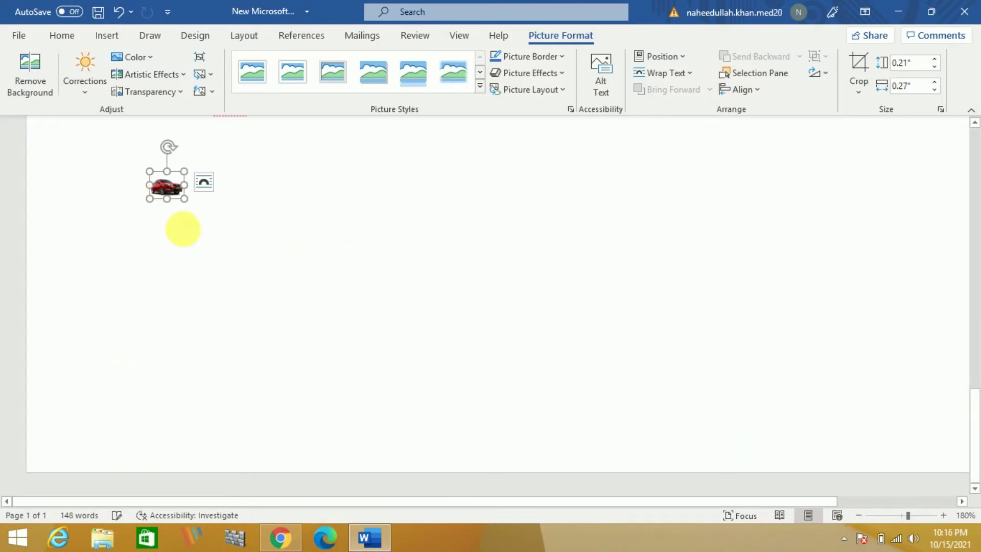
- Create a car-picture bulleted list from the small image with the items "kjhkjhjkh", "lghlhgl", "ljhgghk", "lhglhglh" and "kjhlkjhkj"
left_click(230, 207)
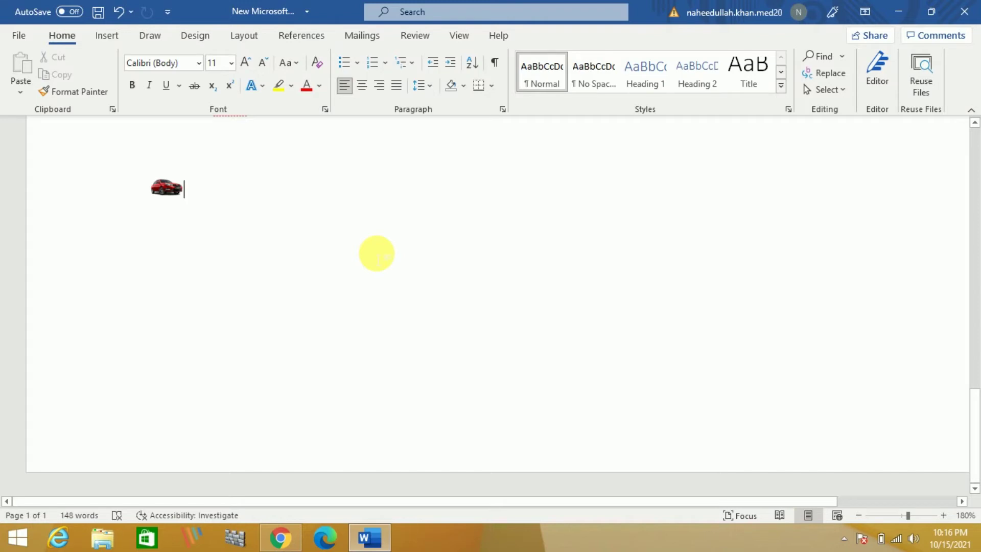
type("kj")
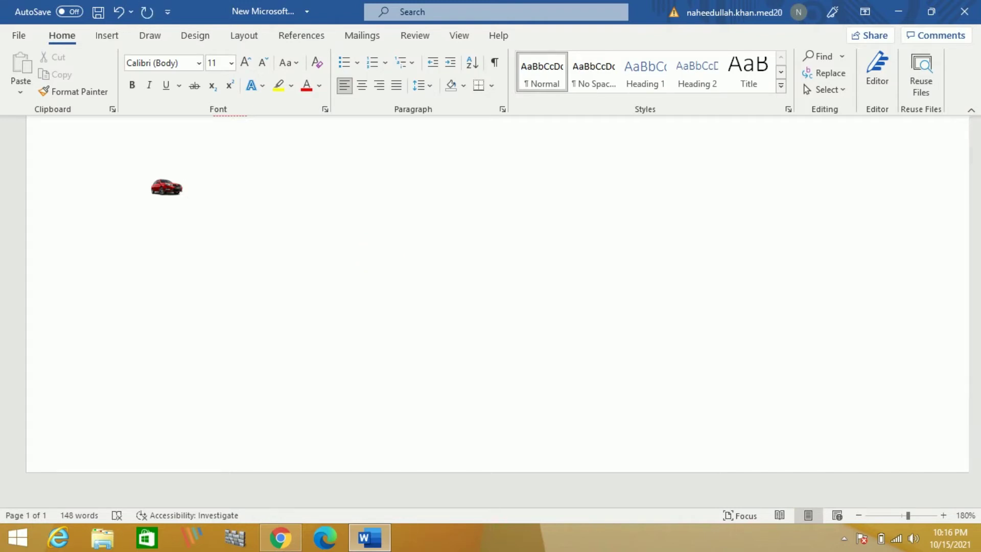
type("hkjhjkh")
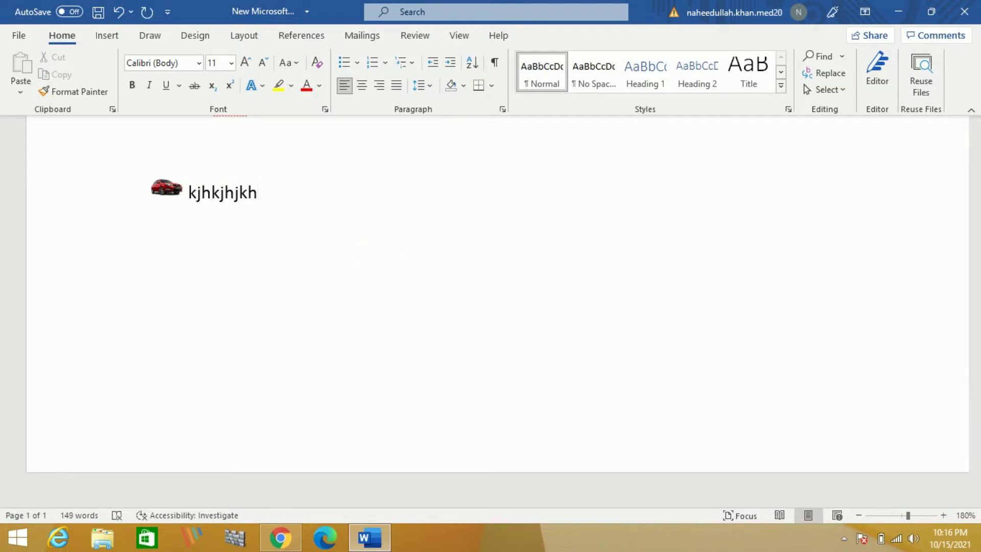
key("Return")
type("lghlhg")
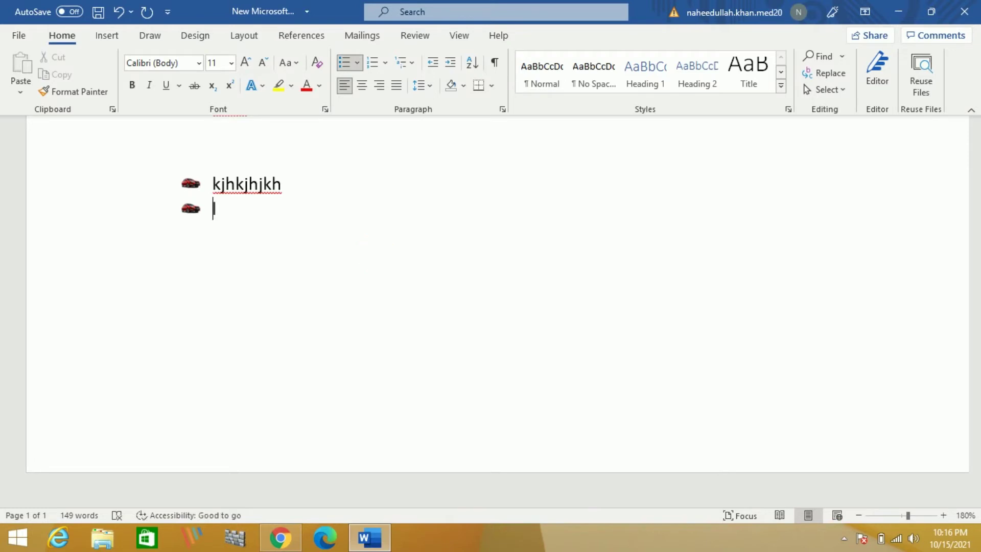
type("l")
key("Return")
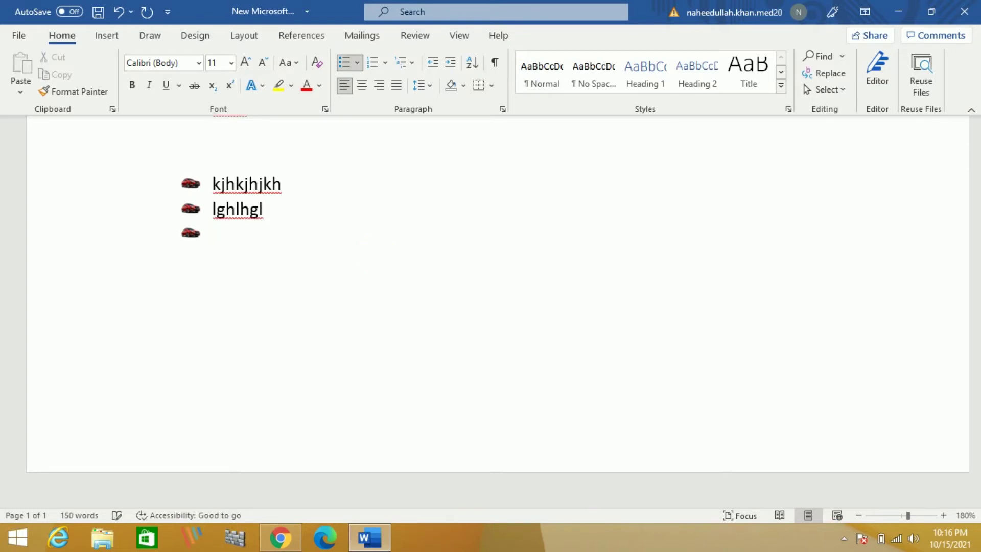
type("ljhggh")
- Create a one-row, four-column table below the list with the plus-and-hyphen AutoFormat pattern, making the second column widest
left_click(106, 35)
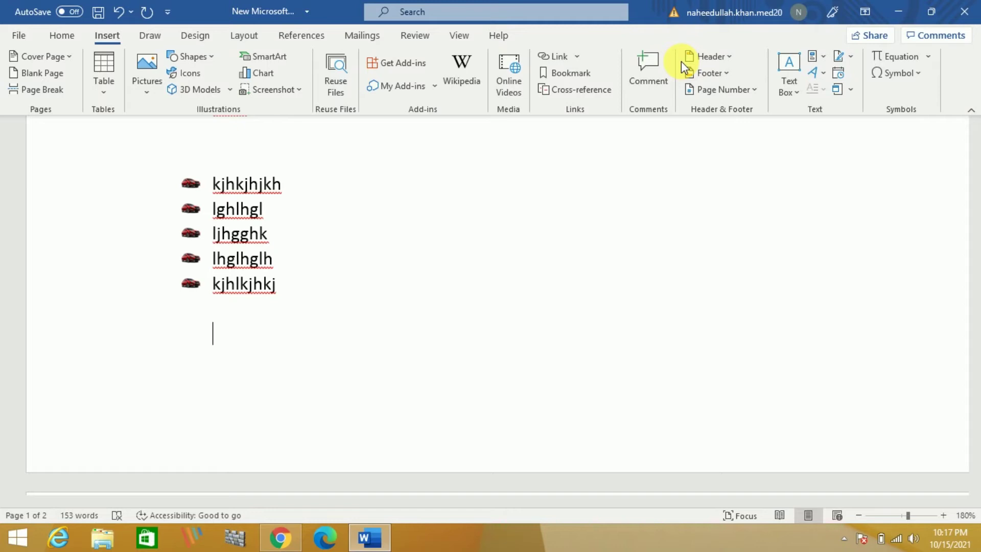
type("+----------+-------------------")
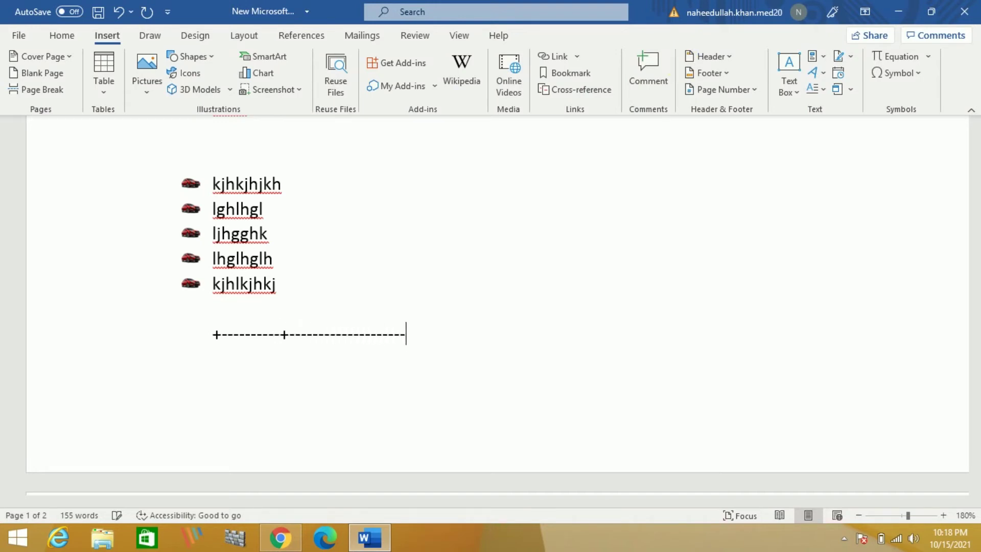
type("---------+-------------+")
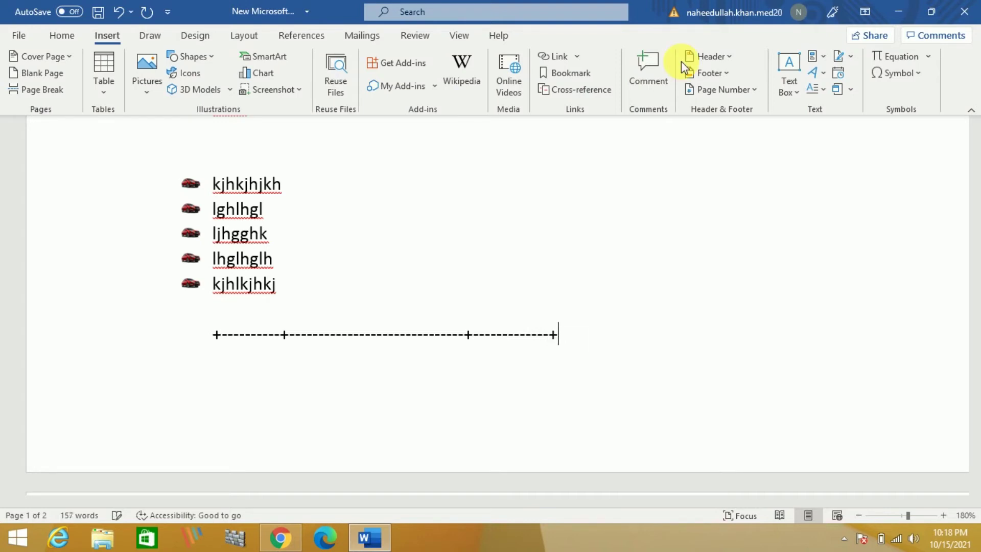
type("----------+")
key("Return")
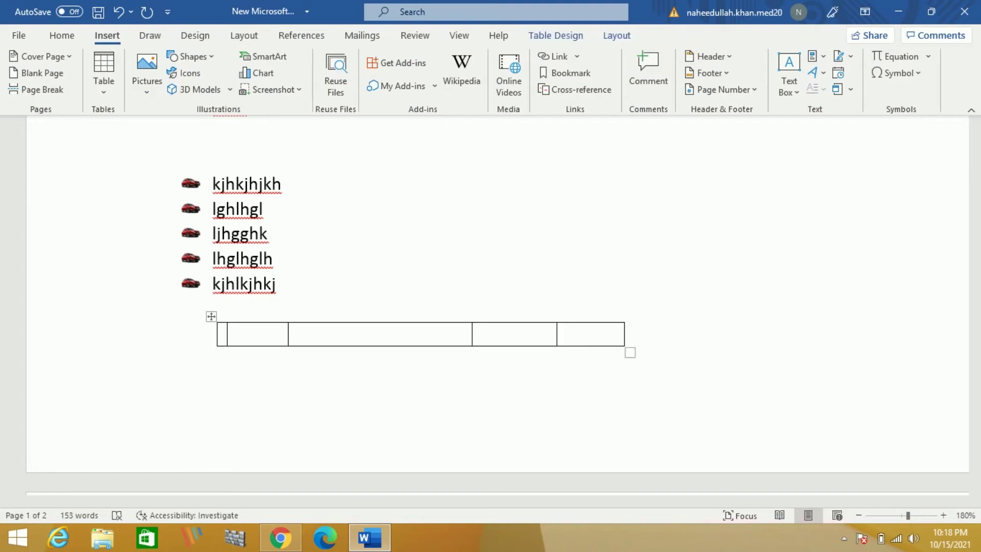
- Fill the table's first row with "1.", "Name", "Score" and "Total", and add a second row
type("1.")
key("Tab")
type("name ")
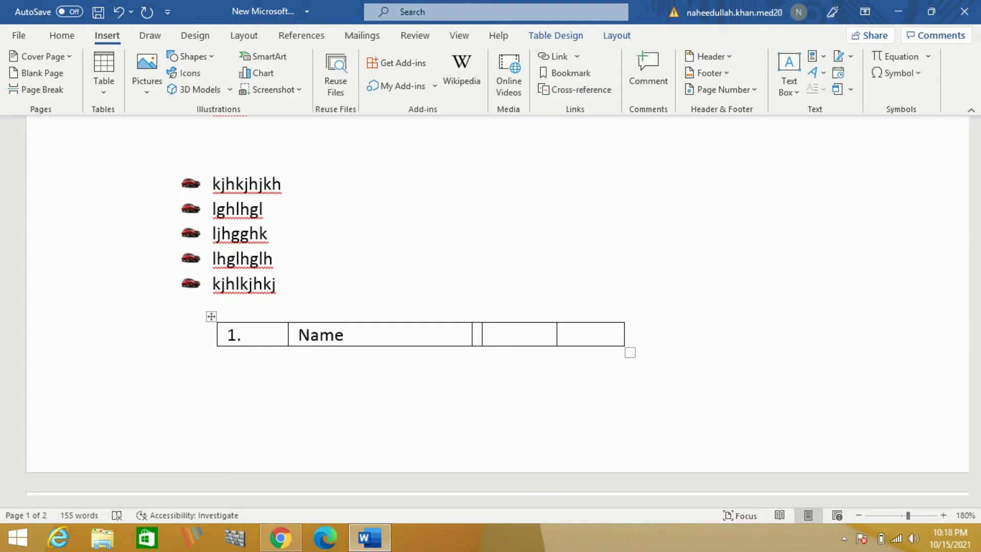
type("score")
key("Tab")
type("tota")
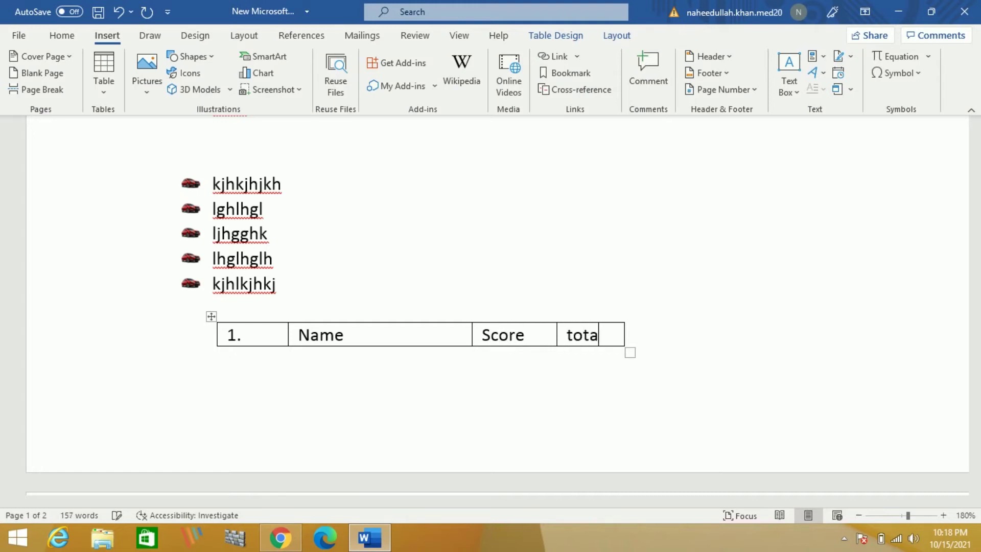
type("l")
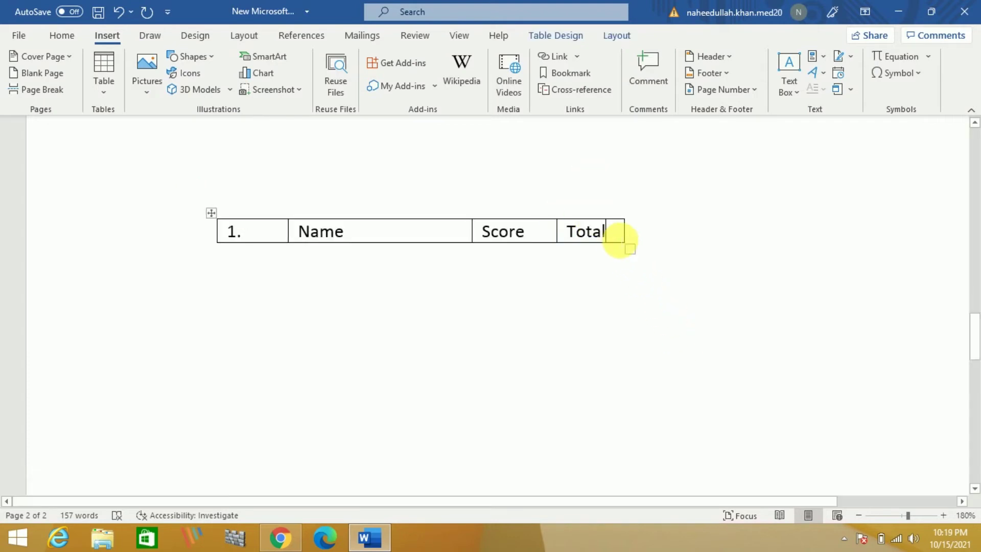
key("Tab")
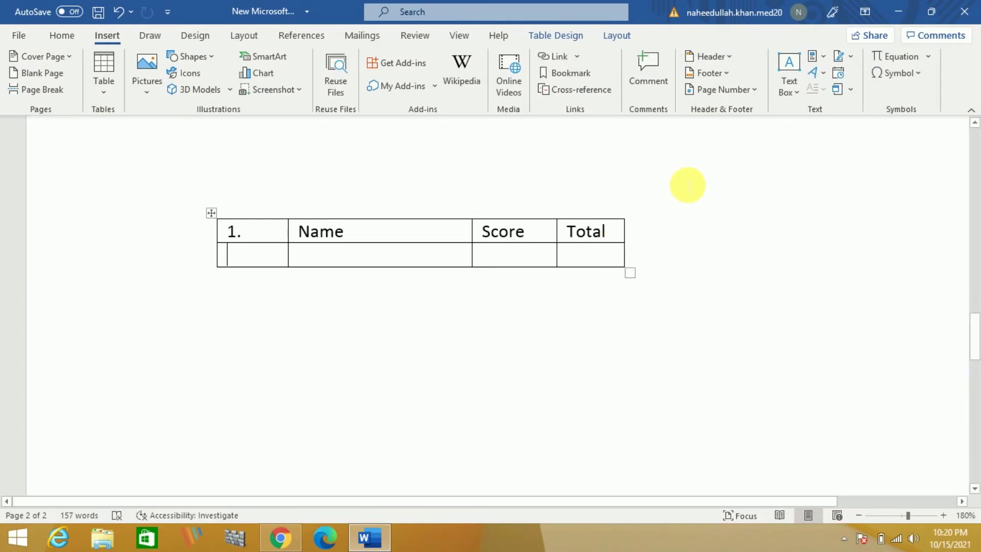
- Replace the text in the first cell of the header row with "S.no"
left_click(273, 232)
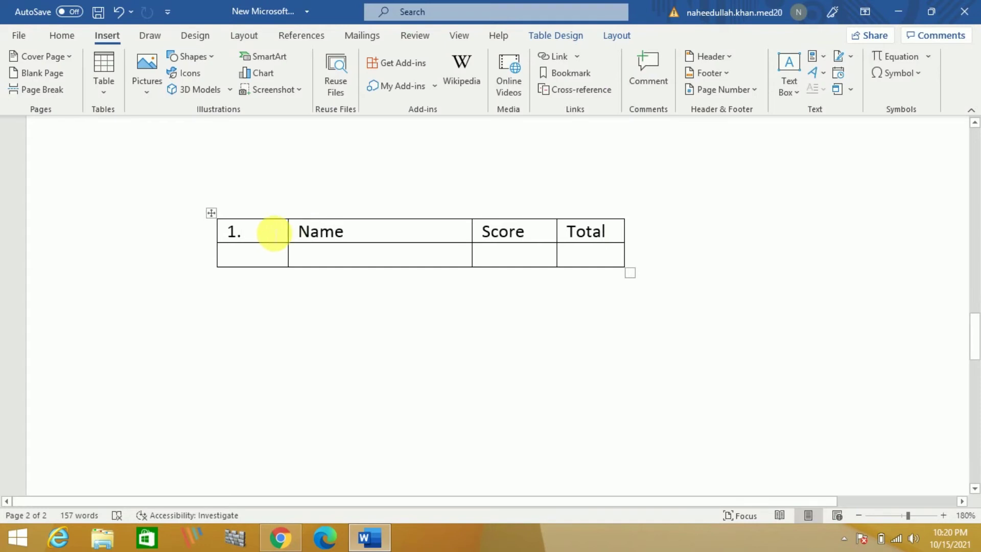
key("BackSpace")
key("BackSpace")
type("s")
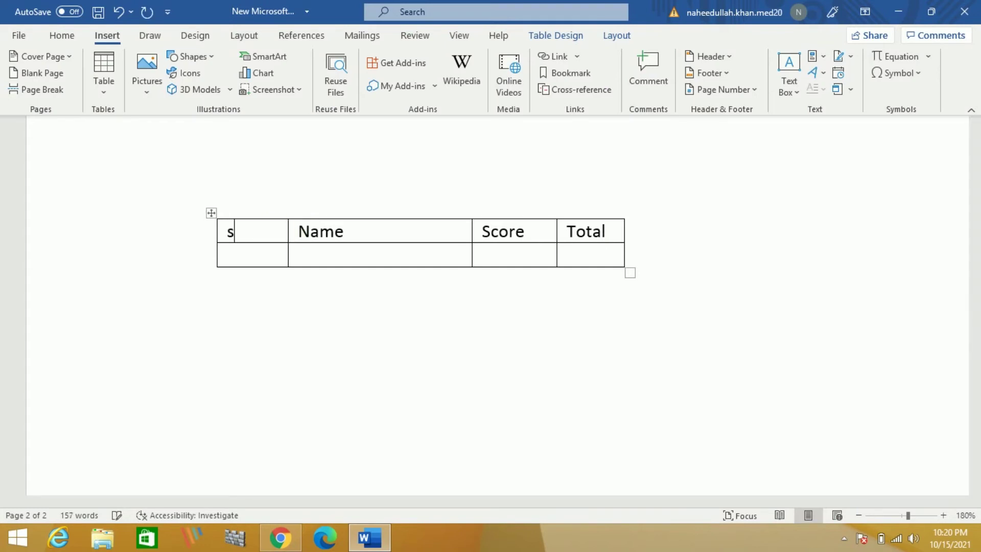
type("no")
key("Down")
key("Up")
key("Left")
key("Left")
type(".")
- Fill the second table row with 1, "Hjghjf", 88 and 100
left_click(227, 254)
left_click(298, 254)
type("hjghjf")
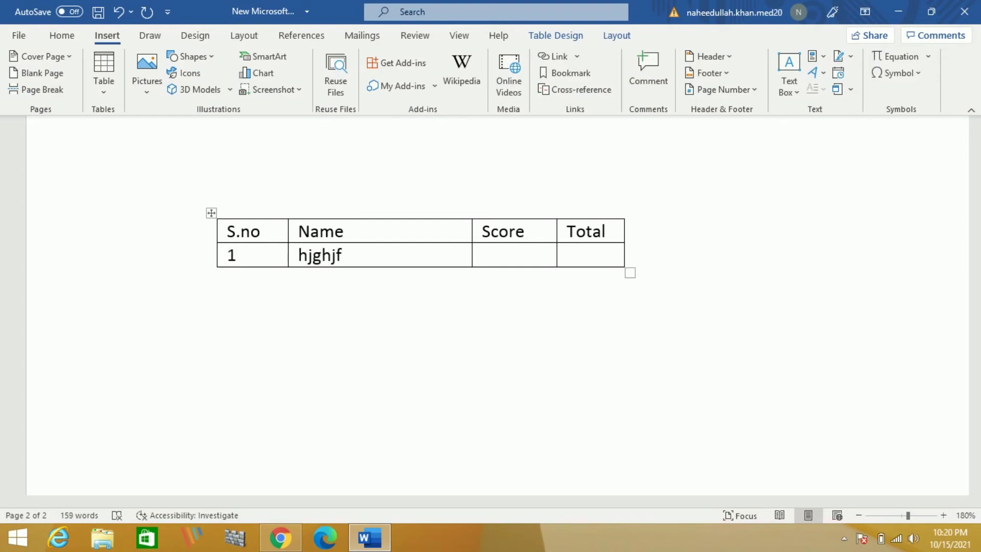
key("Tab")
type("88")
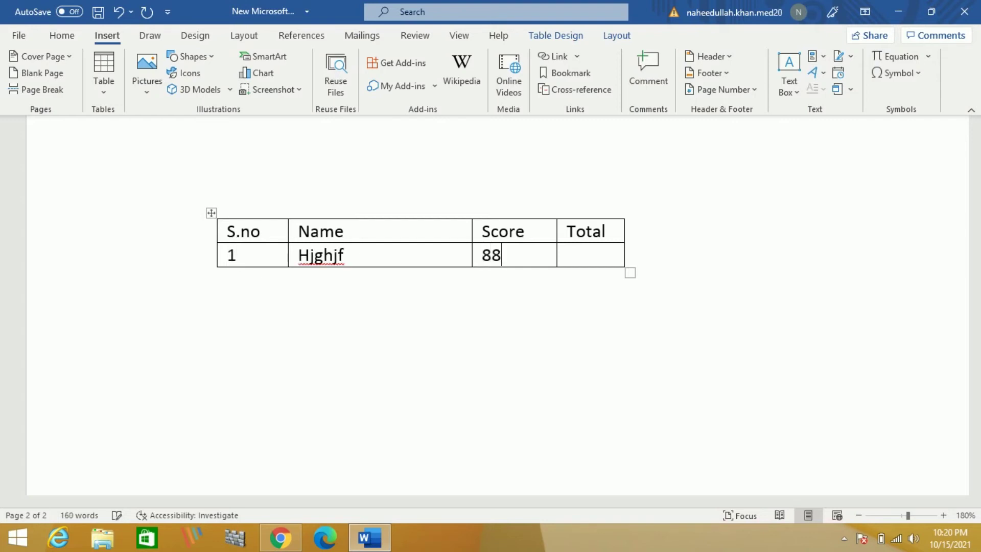
key("Tab")
type("100")
- Add two blank rows to the end of the table
key("Tab")
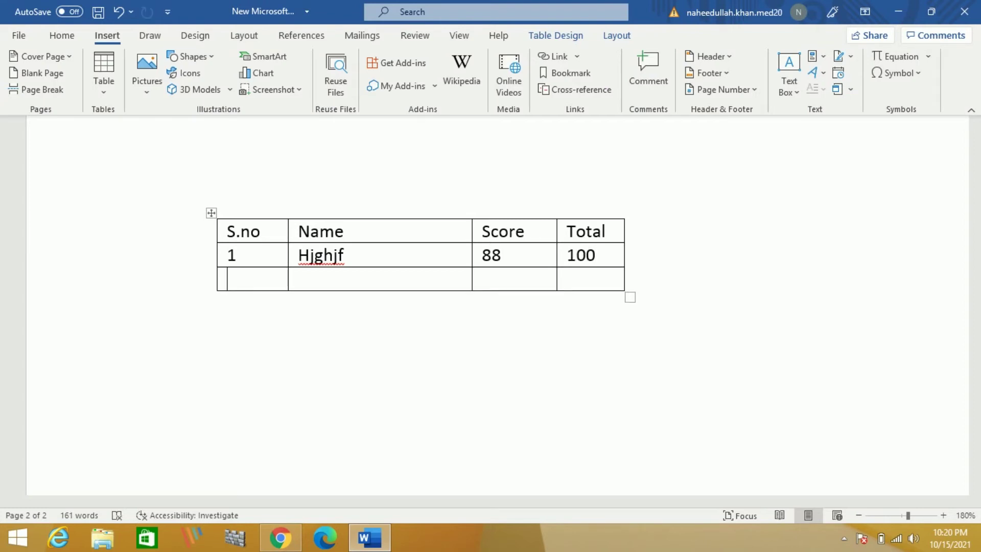
key("Tab")
key("Tab")
key("Tab")
key("Tab")
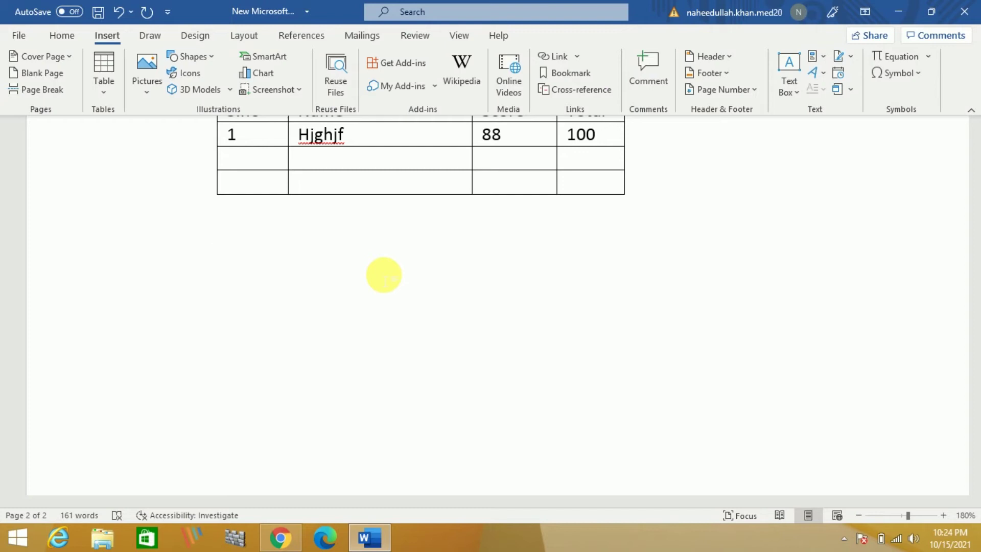
- Insert an empty field below the table and enter the formula =77+88+99 in it
left_click(307, 261)
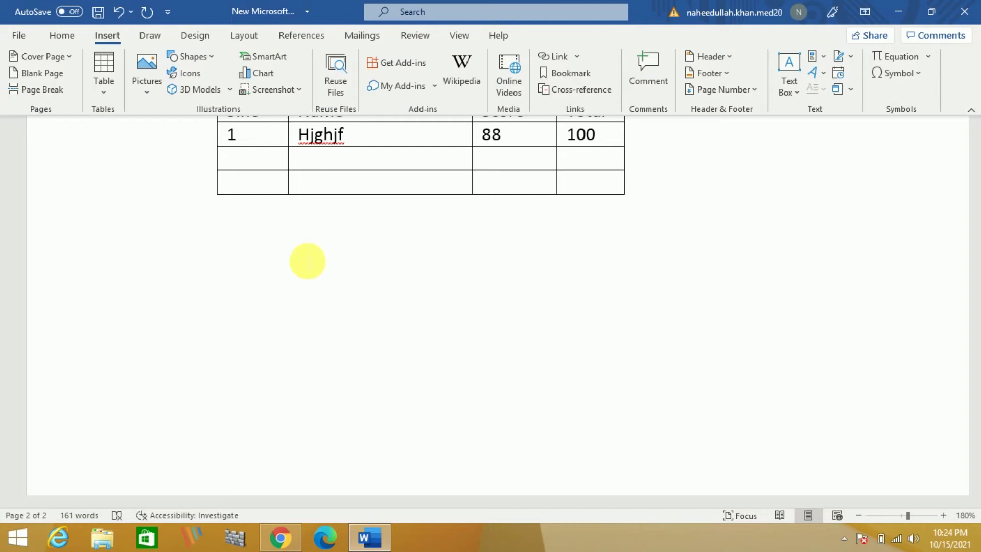
key("ctrl+F9")
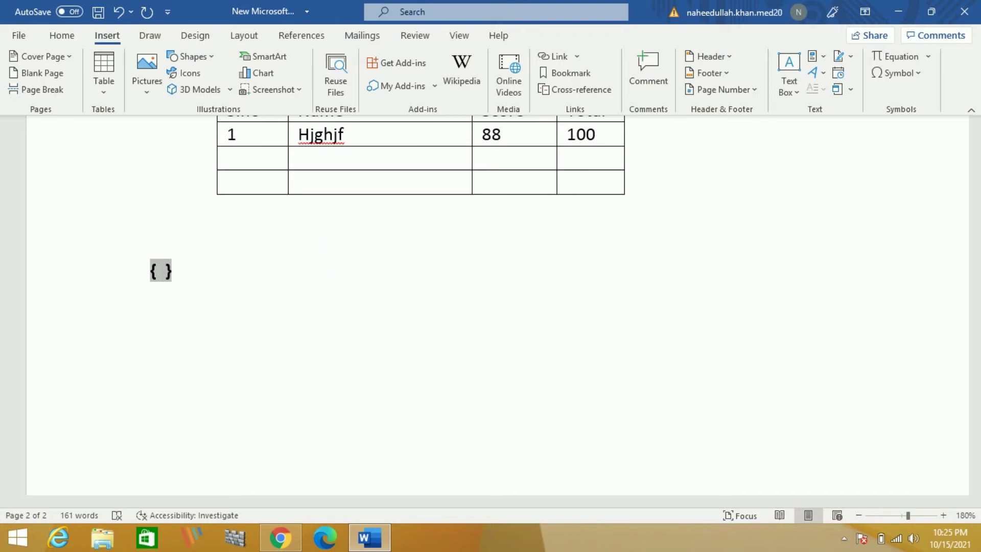
type("=77 ")
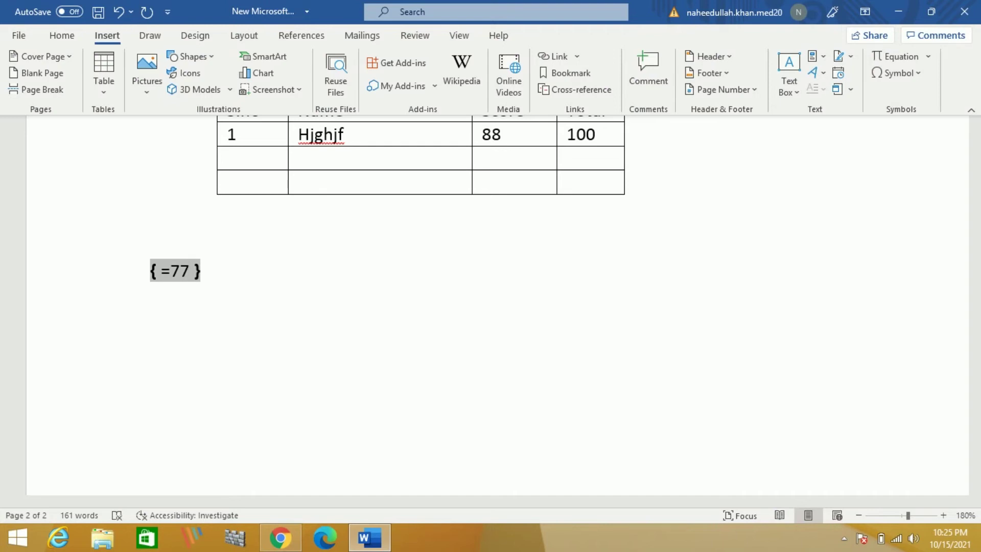
type("=")
key("BackSpace")
type("+")
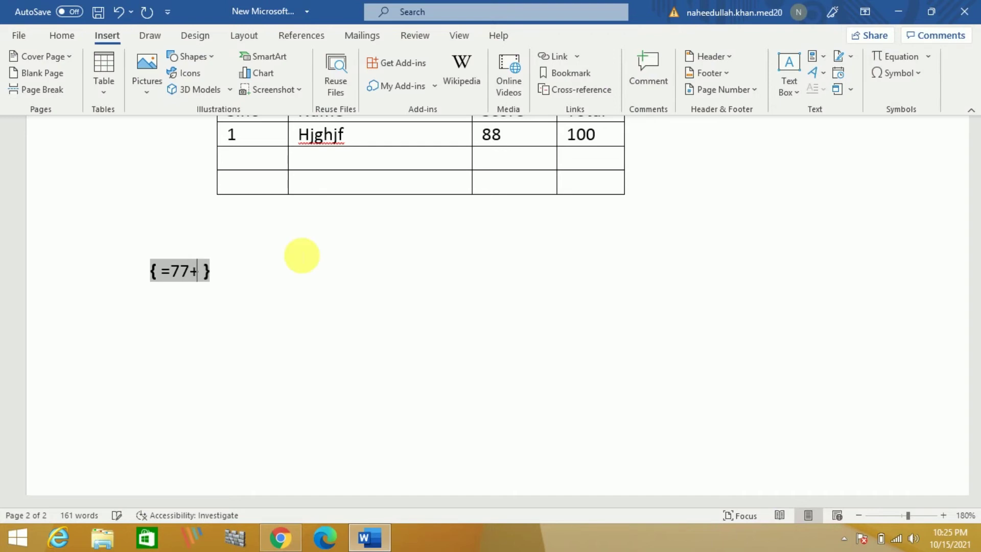
type("88")
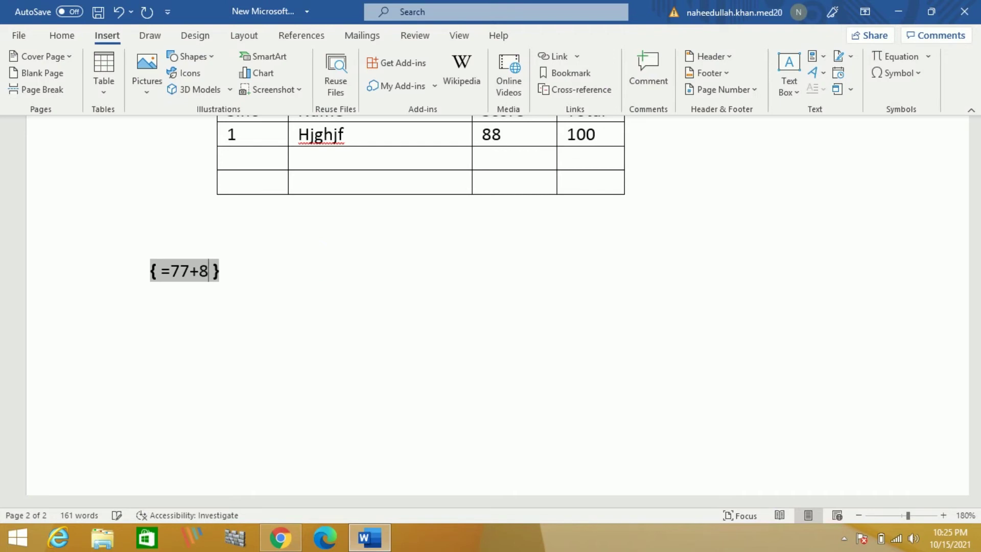
type("+")
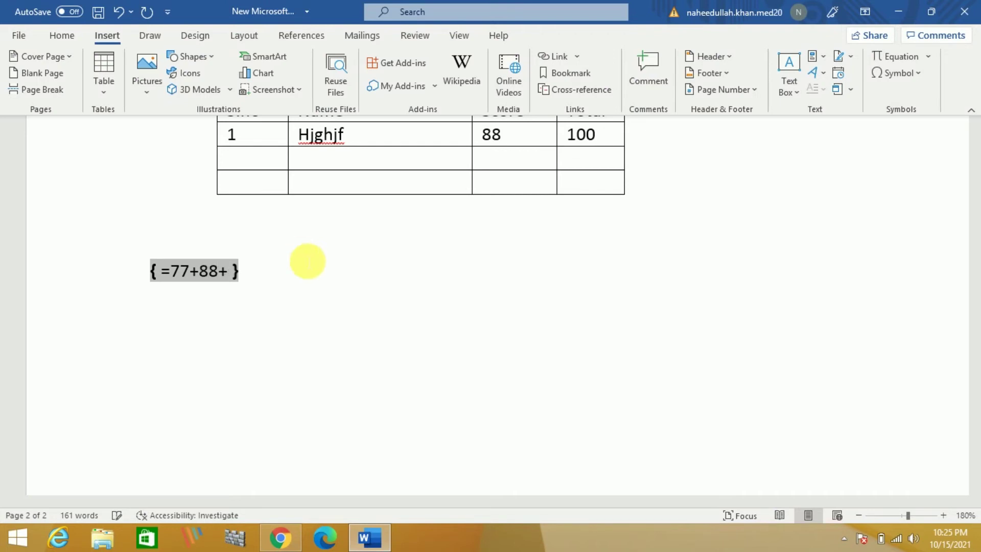
type("99")
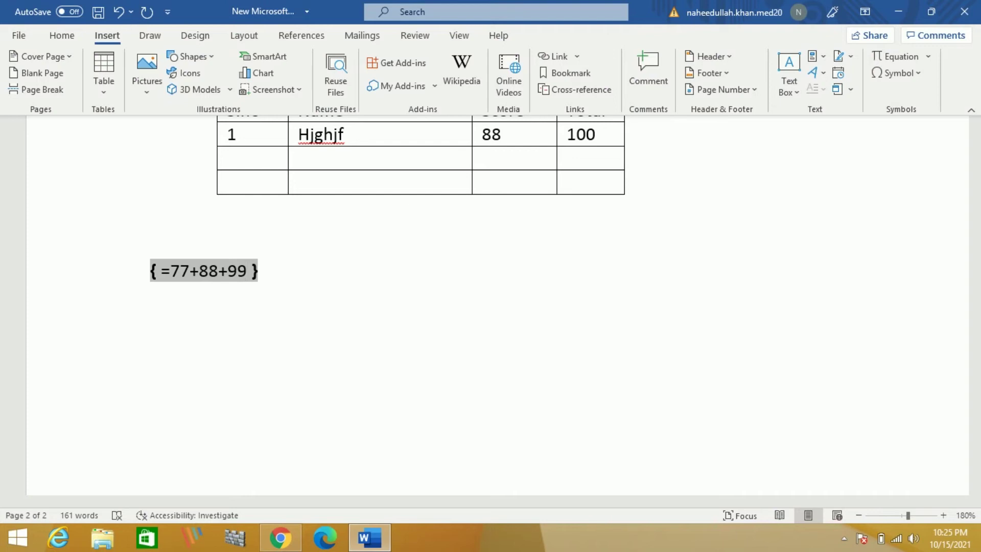
- Update the formula field to calculate its result and place the cursor after it
key("F9")
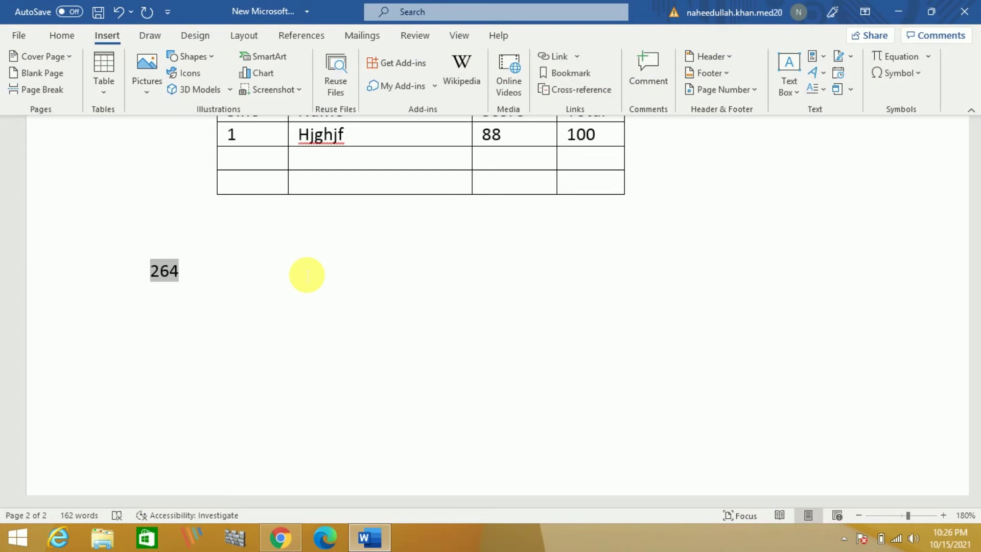
key("Right")
key("Right")
key("Right")
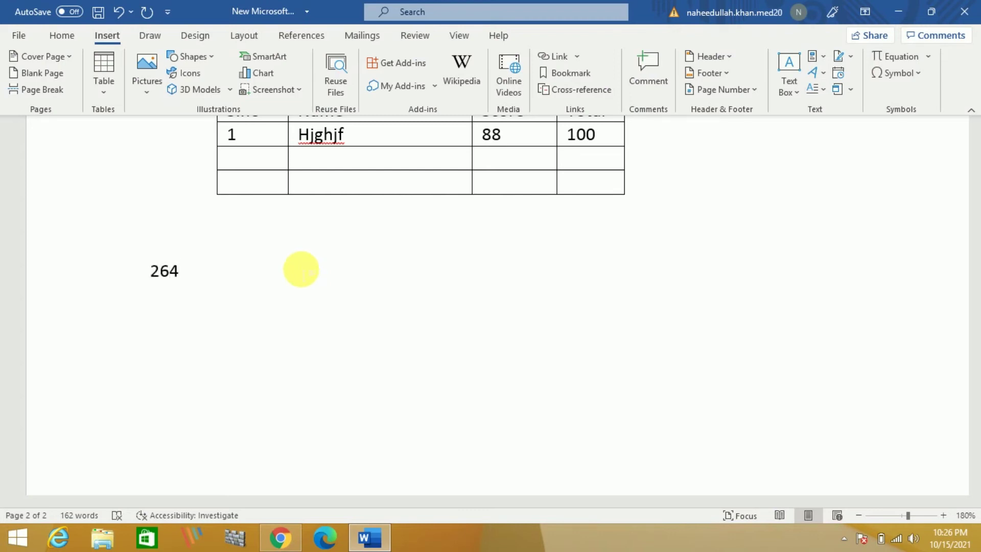
- Add 18 on its own line below the first calculated result and start another new line
key("Return")
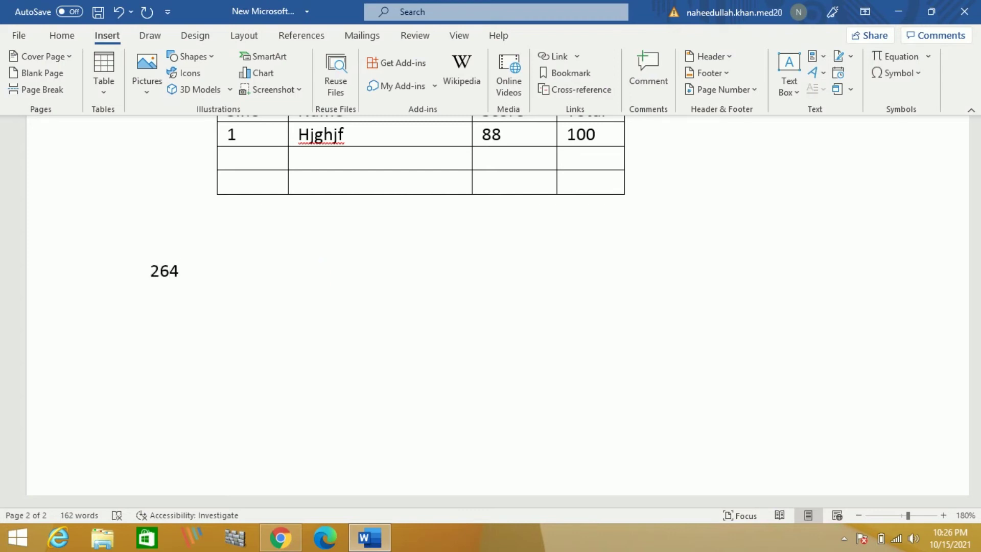
type("18")
key("Return")
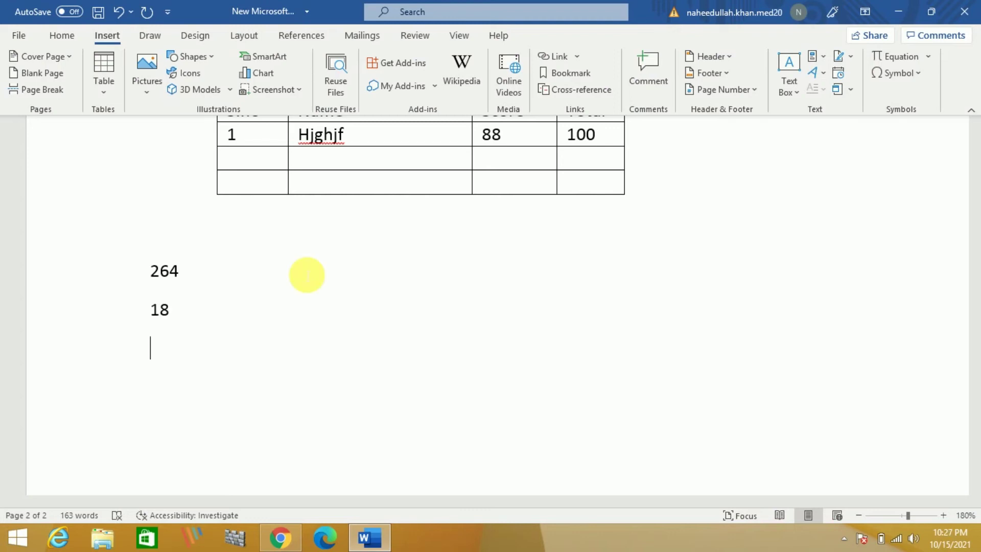
- Insert an empty field below the 18, enter the formula =5*8 in it and update it to calculate the result
key("ctrl+F9")
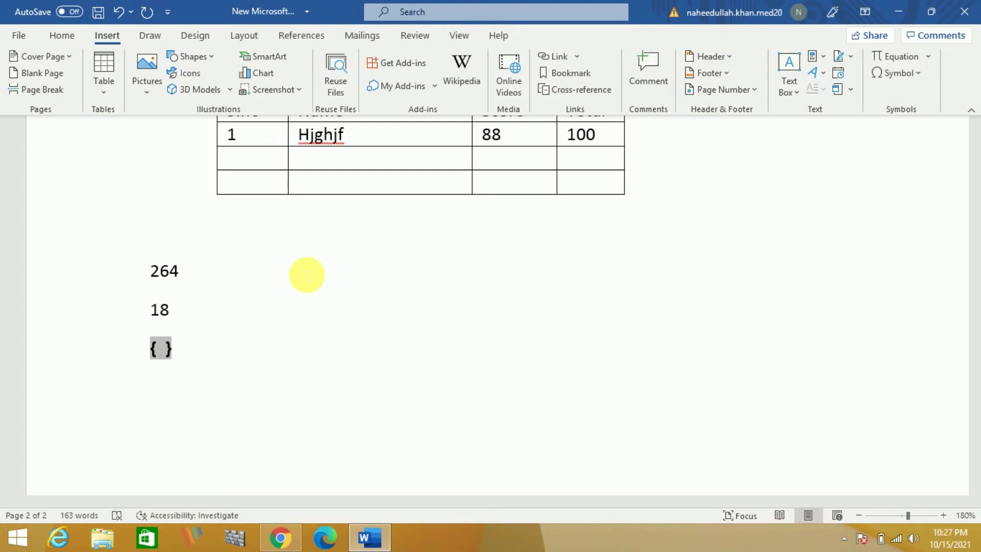
type("=5 ")
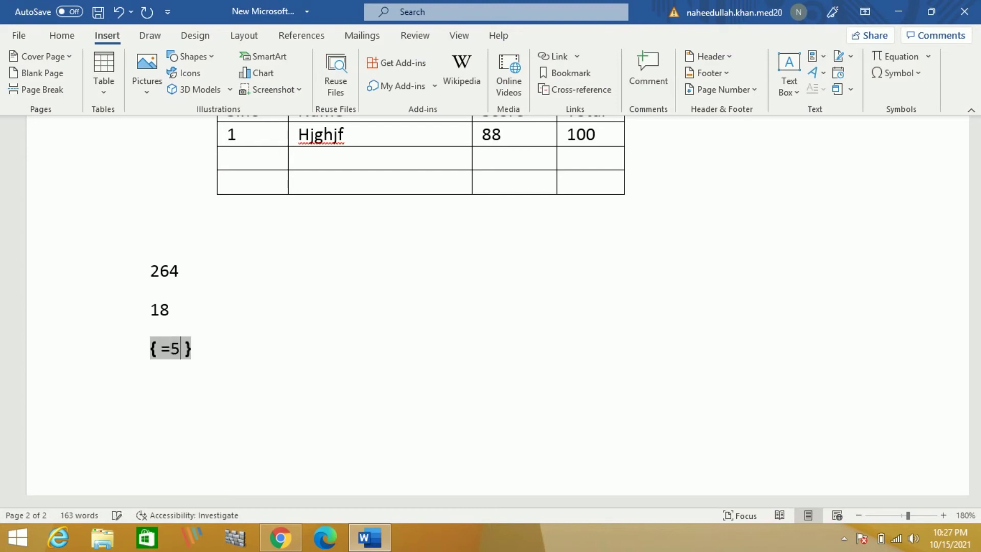
type("8")
key("BackSpace")
type("*8")
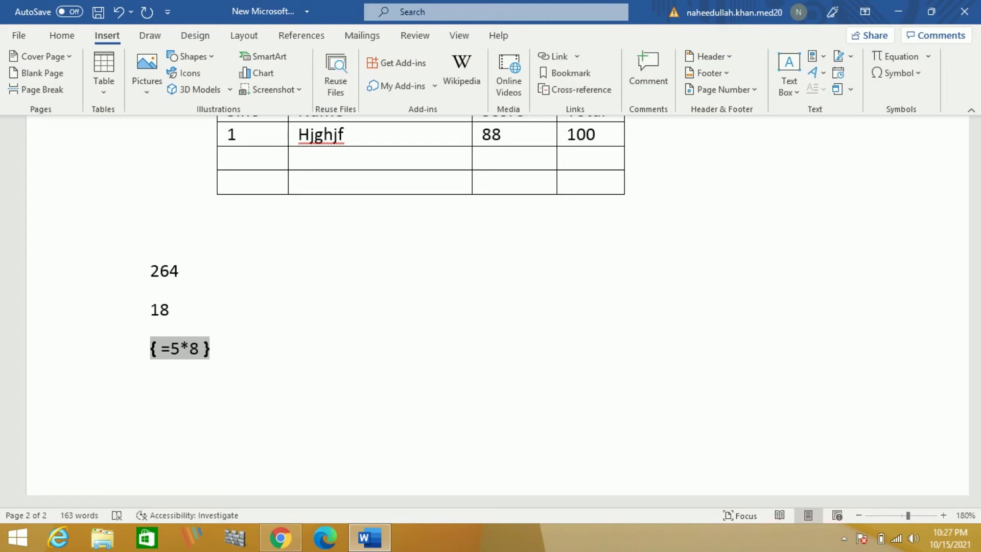
key("F9")
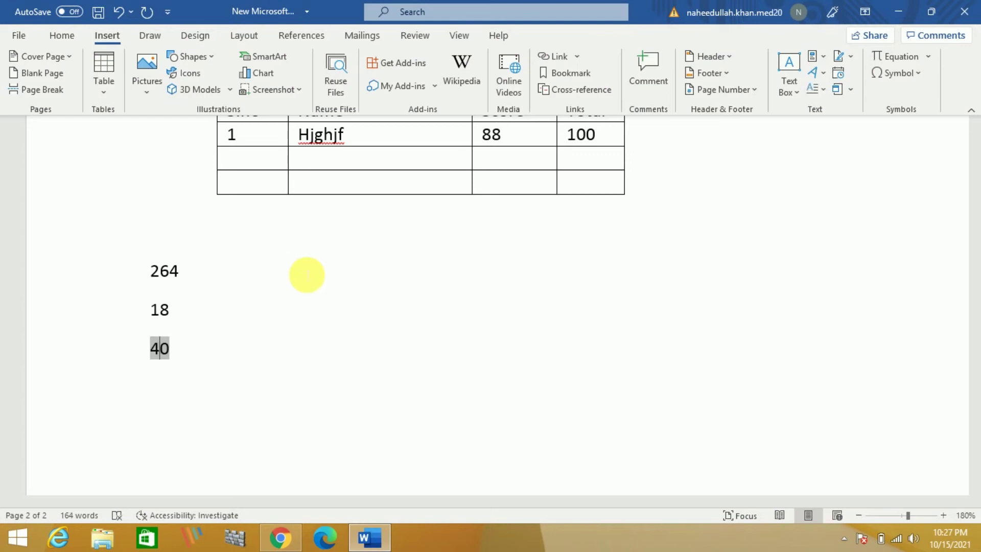
- Insert a field on a new line below the multiplication result with the formula =20/5 and update it to calculate
key("End")
key("Return")
key("ctrl+F9")
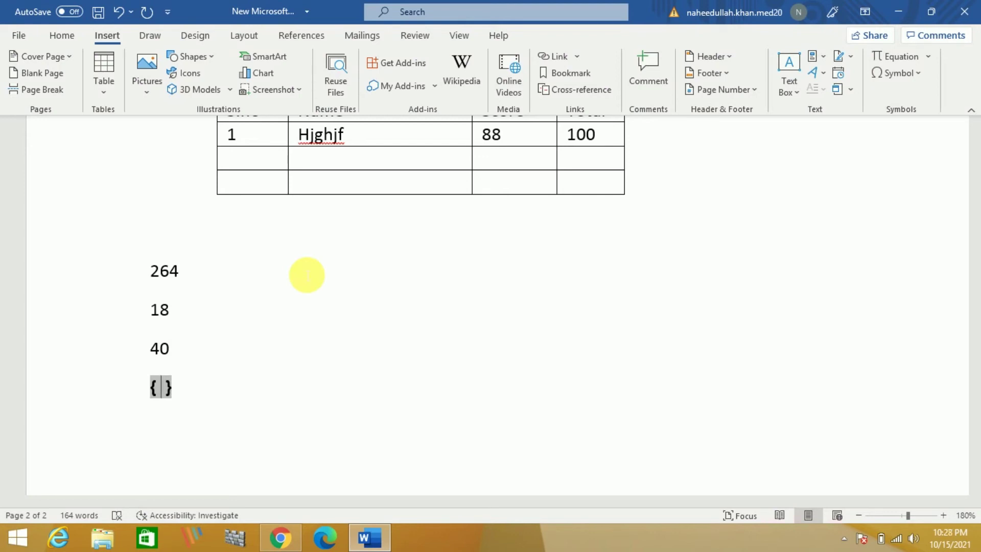
type("= ")
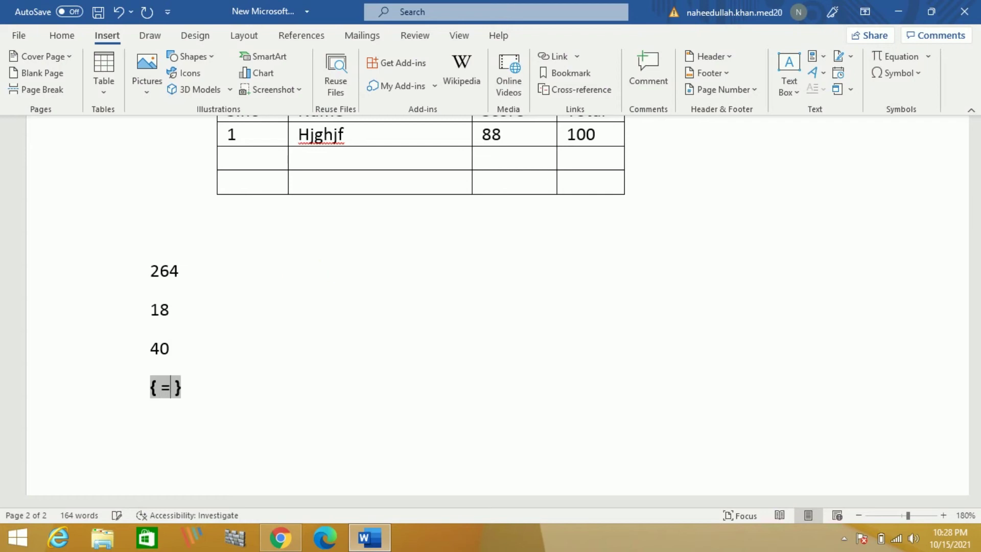
type("20")
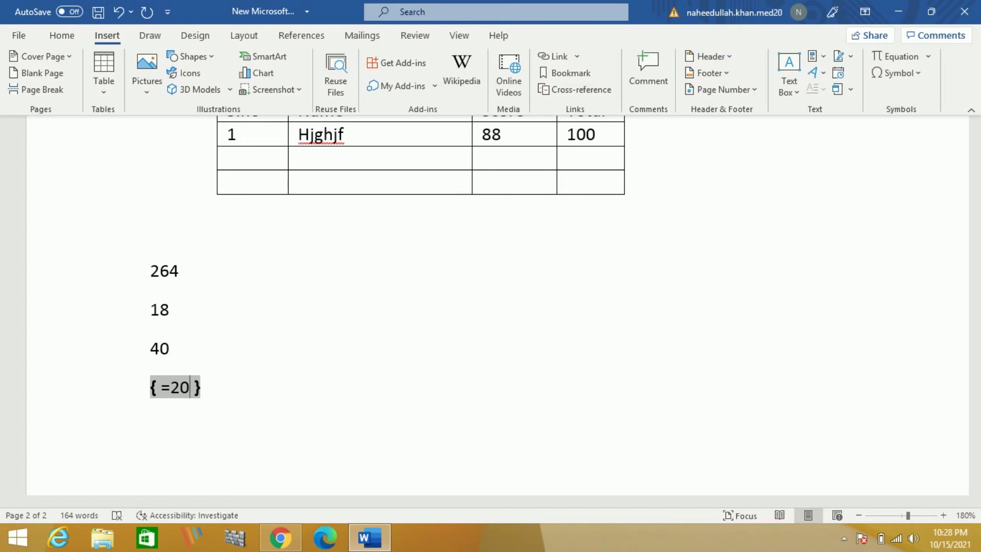
type("/5")
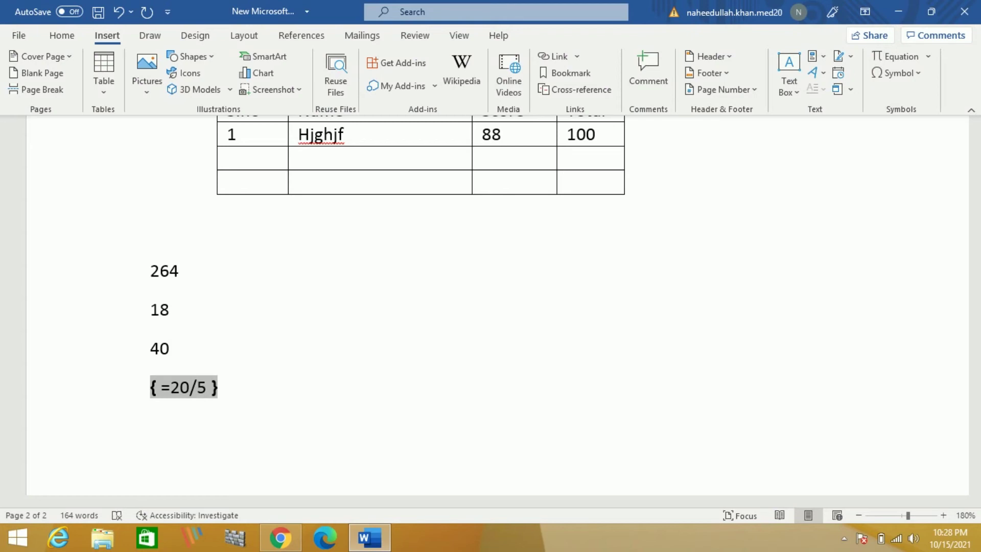
key("F9")
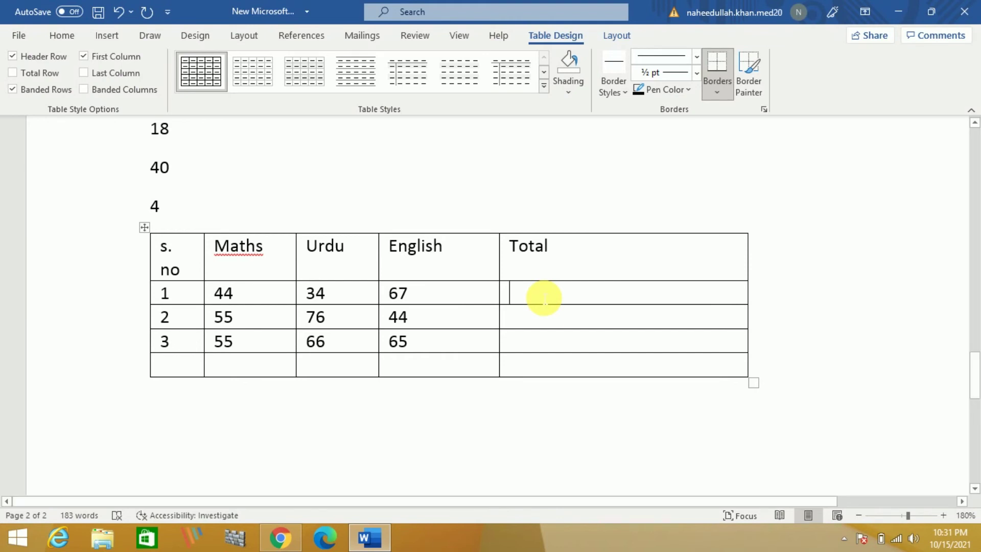
- Insert a field with the formula =sum(left) in the Total cell of student row 1 and update it to calculate
key("ctrl+F9")
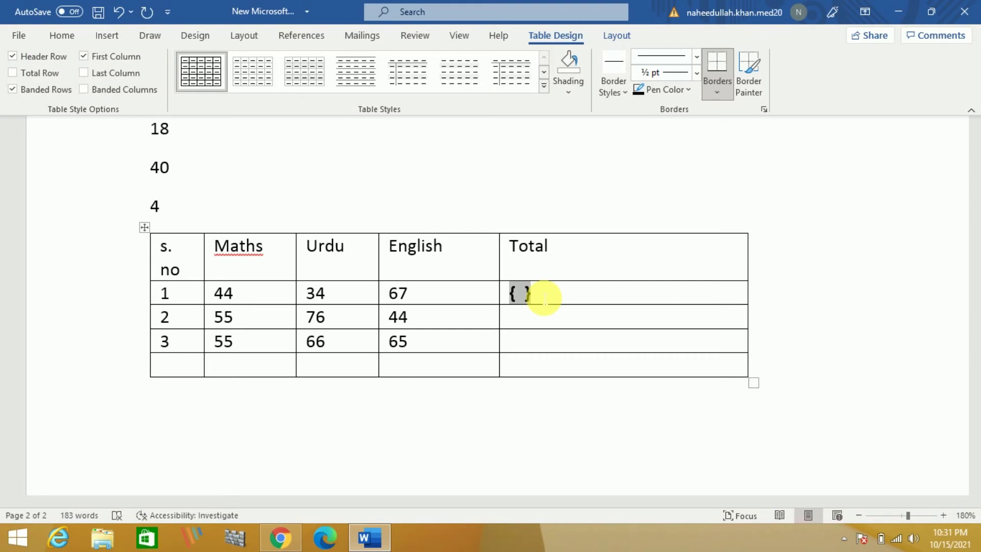
type("=sum ")
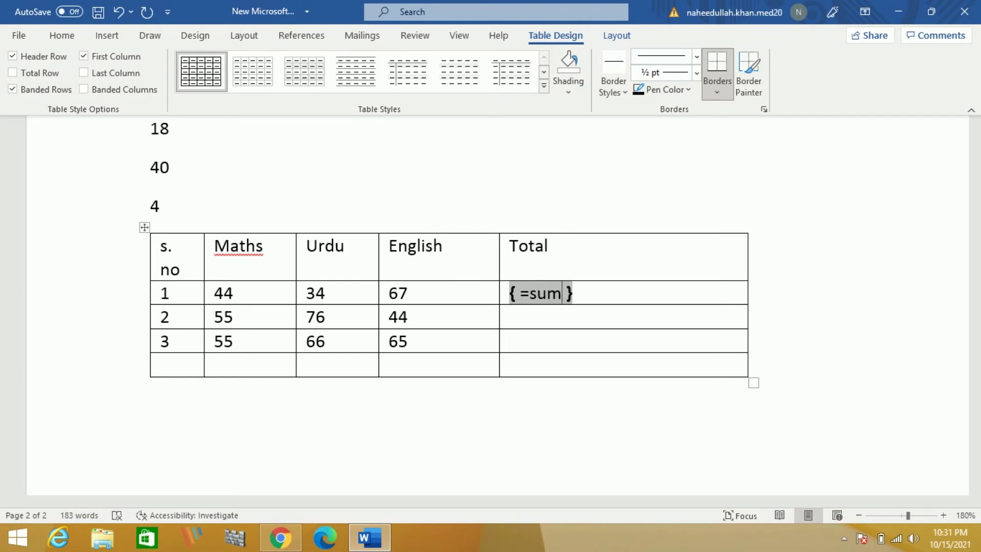
type("(")
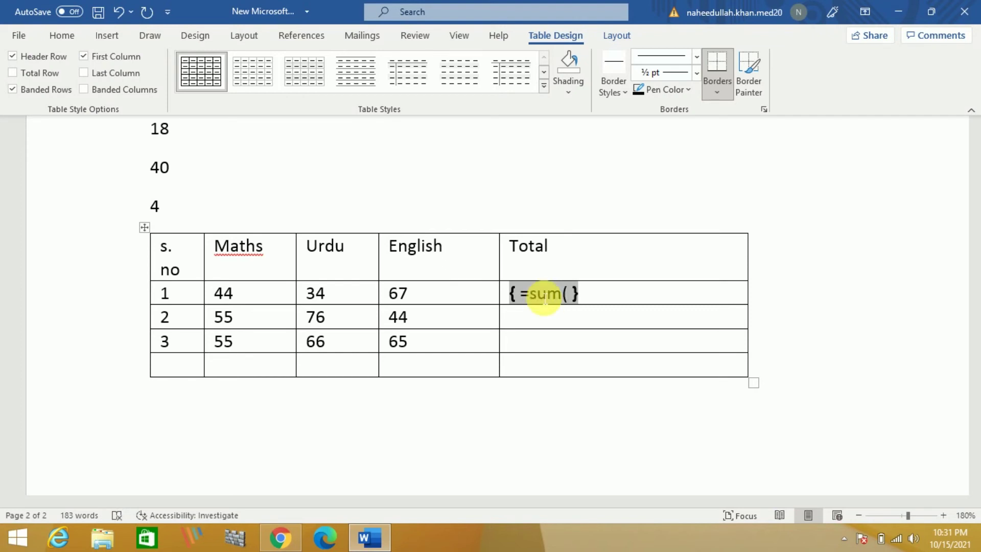
type("left")
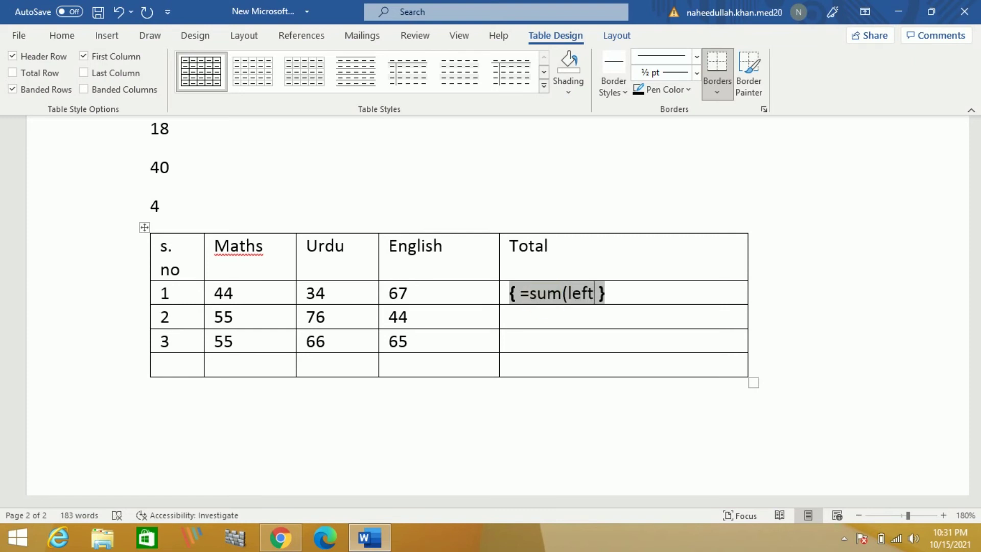
type(")")
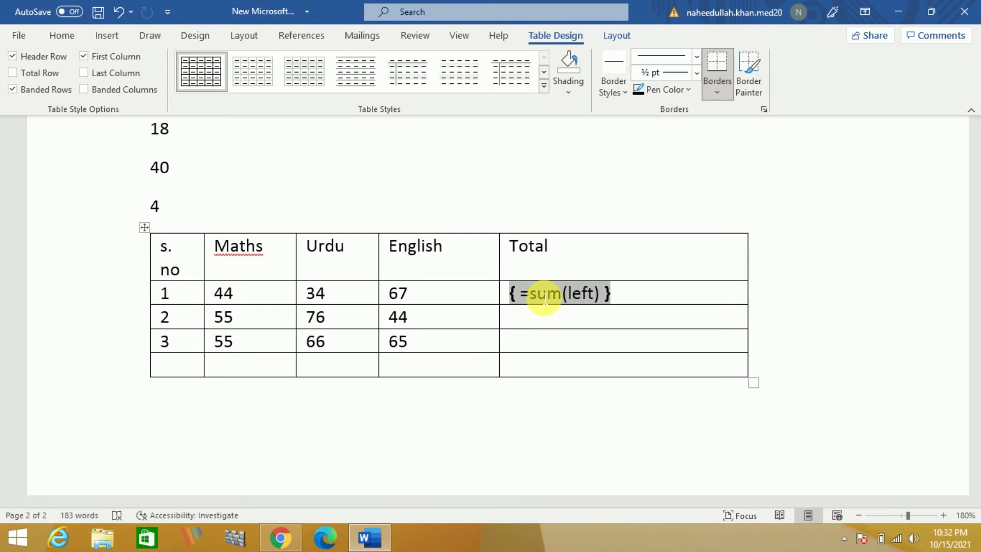
key("F9")
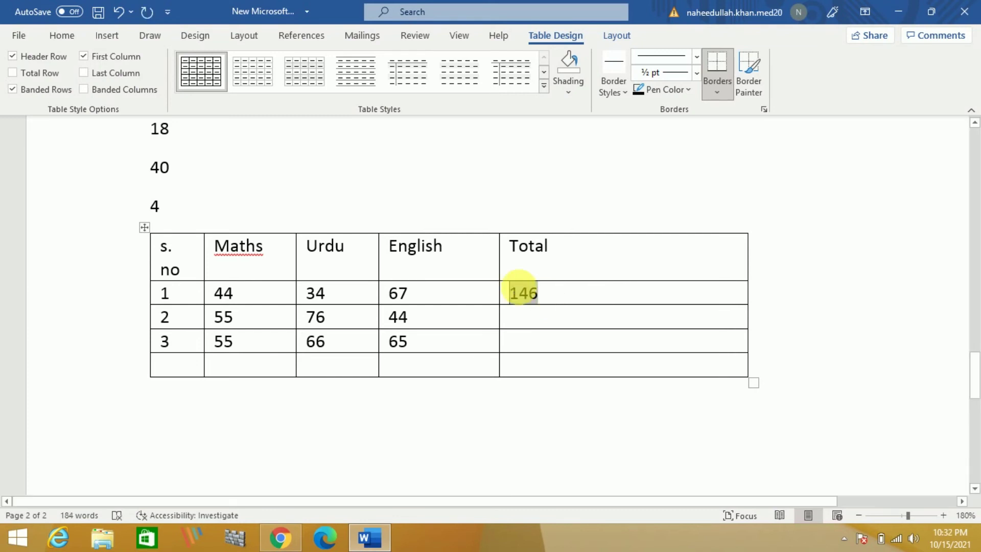
- Copy the Total cell of row 1 and paste it into the Total cells of rows 2 and 3
right_click(528, 290)
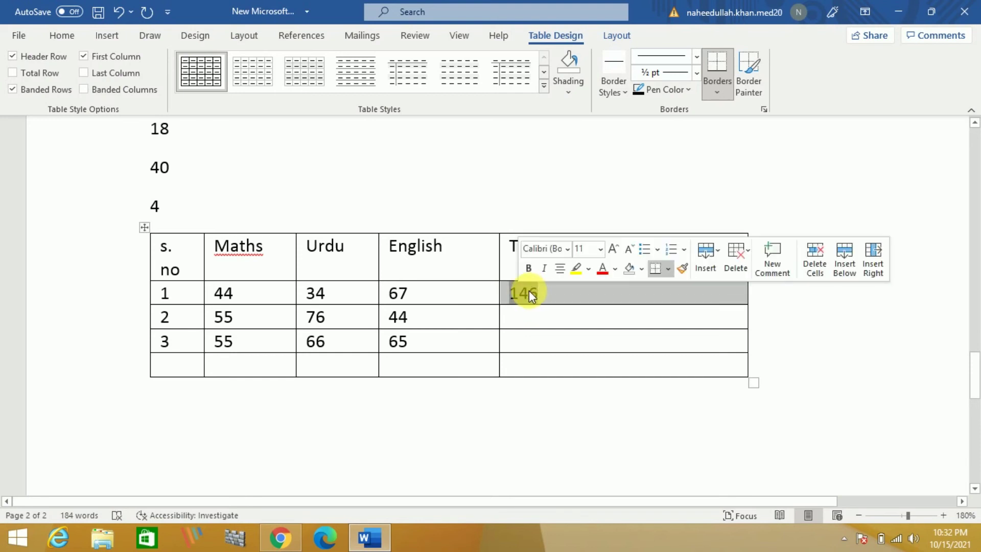
left_click(567, 88)
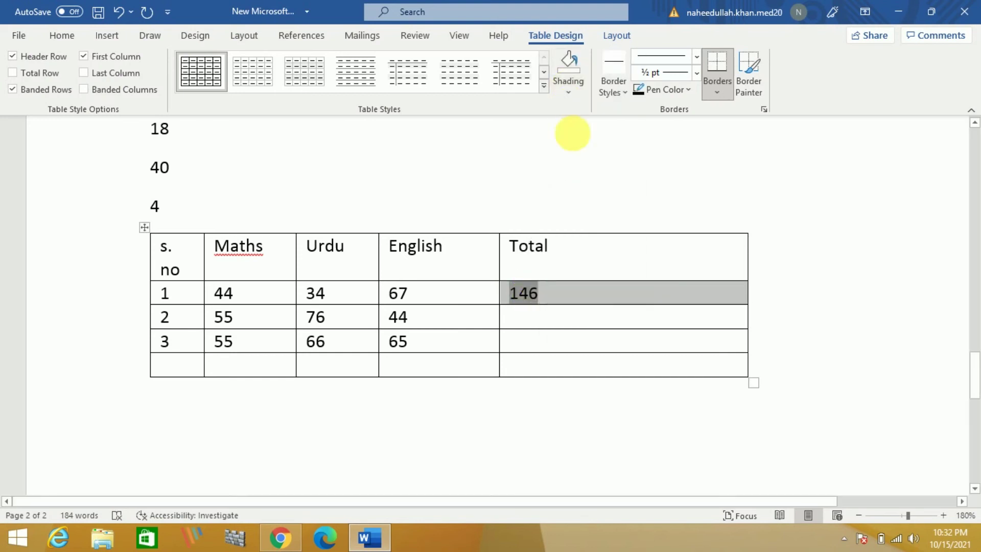
left_click(545, 326)
right_click(544, 325)
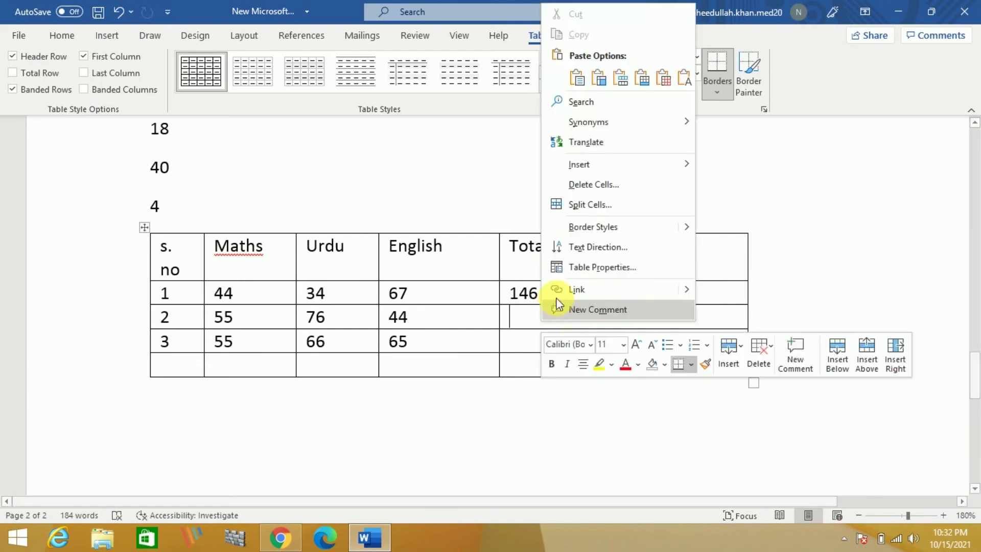
left_click(578, 80)
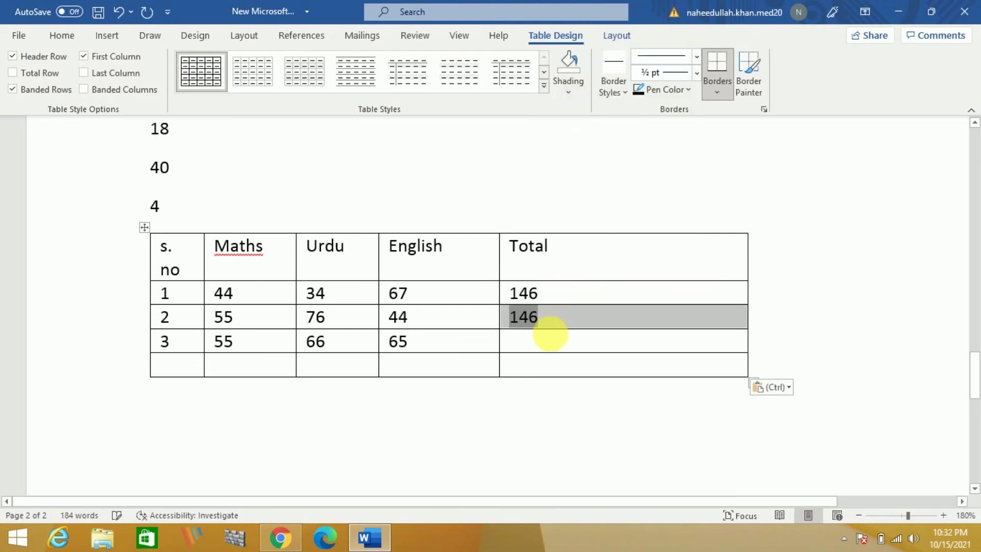
left_click(536, 349)
right_click(536, 348)
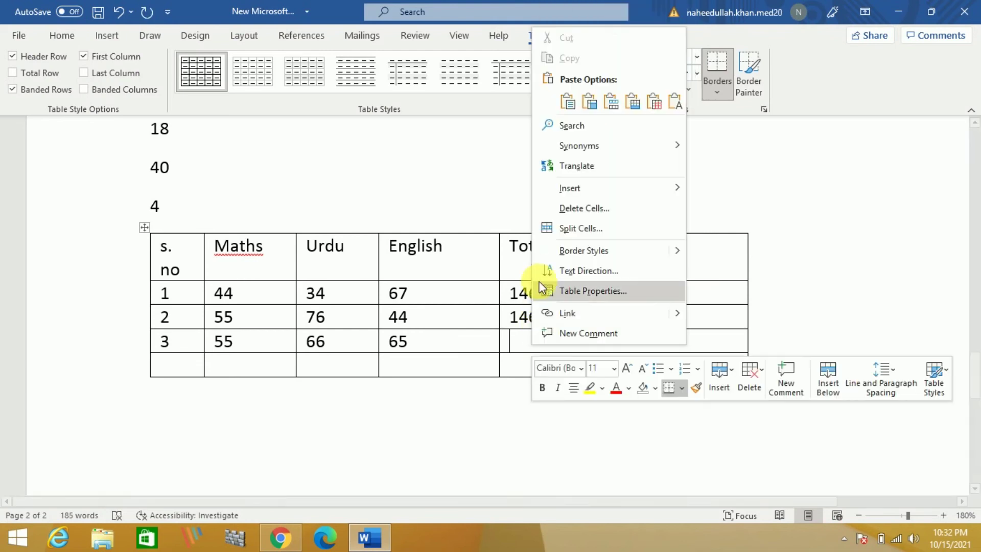
left_click(567, 106)
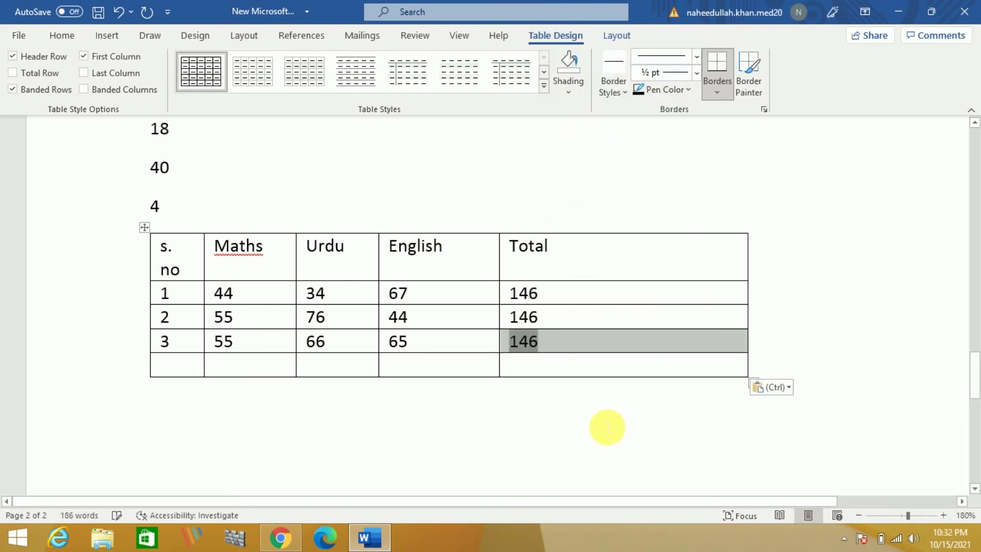
- Update the pasted sum fields in the Total cells of rows 2 and 3 so each recalculates for its own row
double_click(517, 316)
right_click(517, 316)
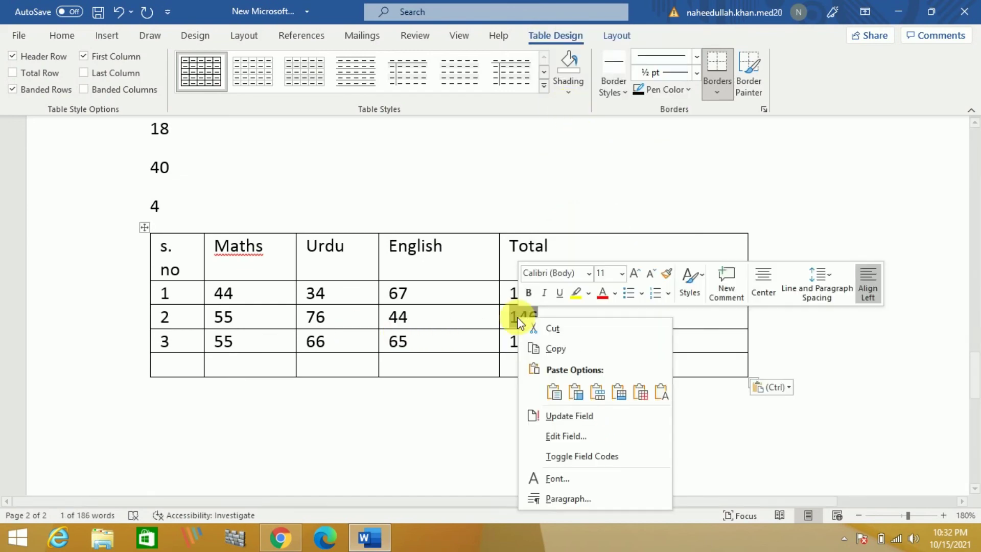
left_click(580, 413)
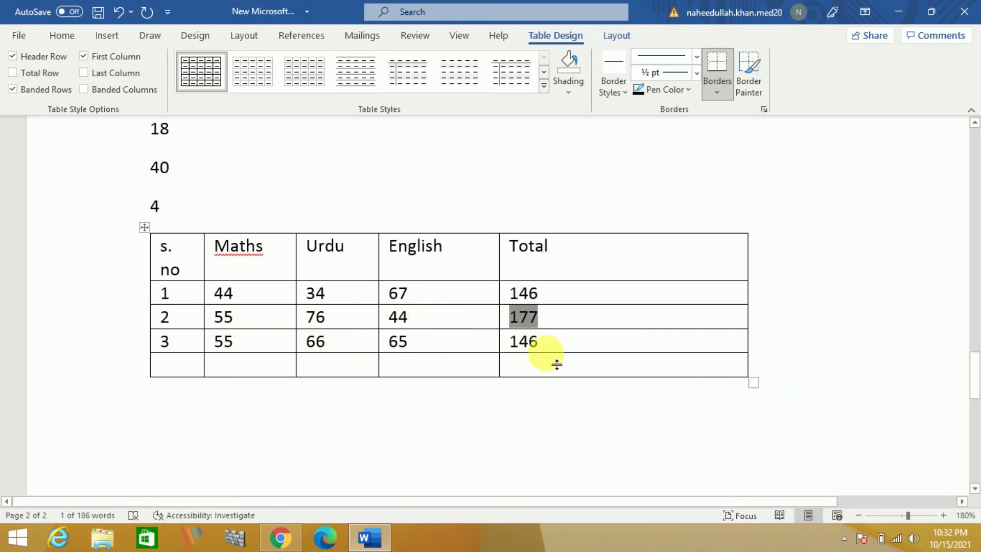
left_click(519, 350)
double_click(519, 351)
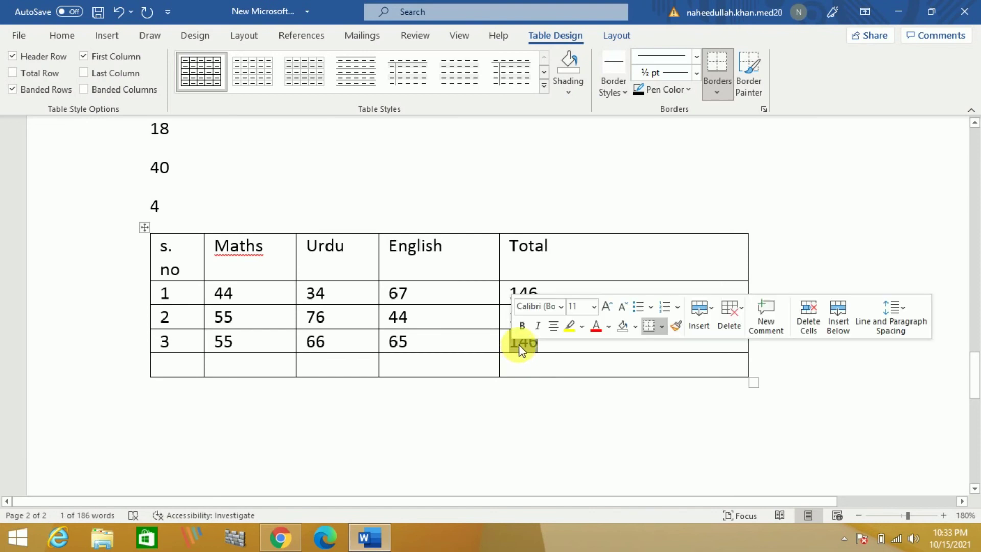
right_click(520, 349)
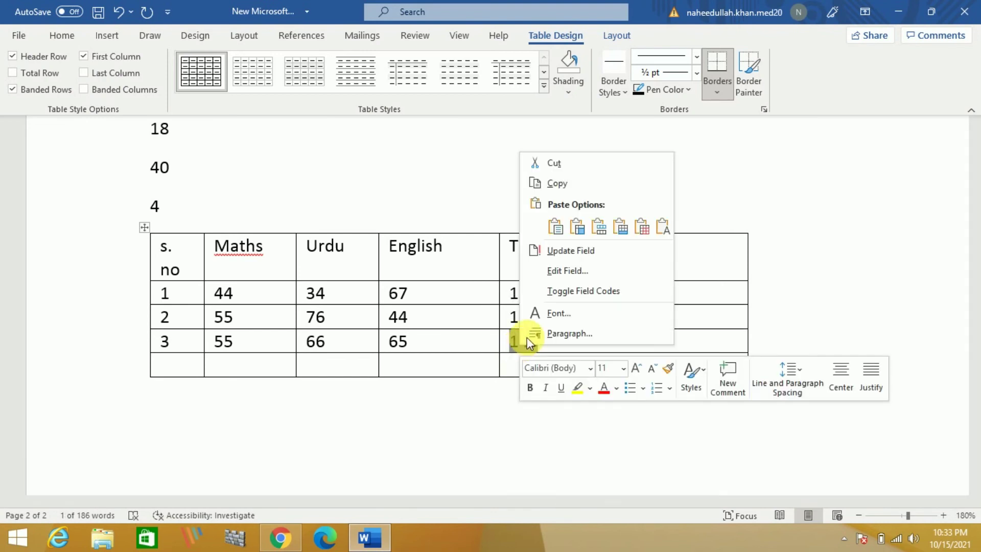
left_click(558, 250)
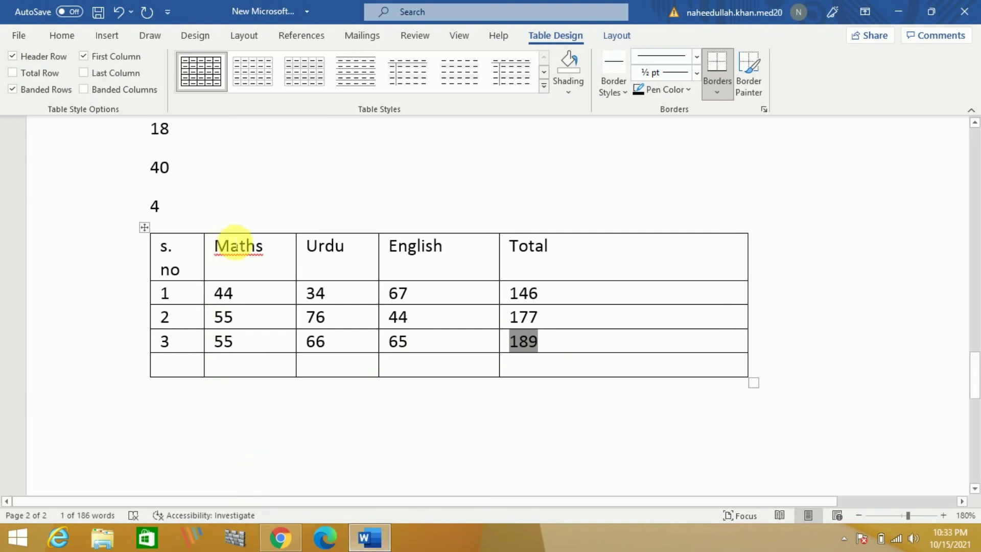
- Insert a field with the formula =sum(above) in the Maths column's last cell and update it to calculate
left_click(225, 365)
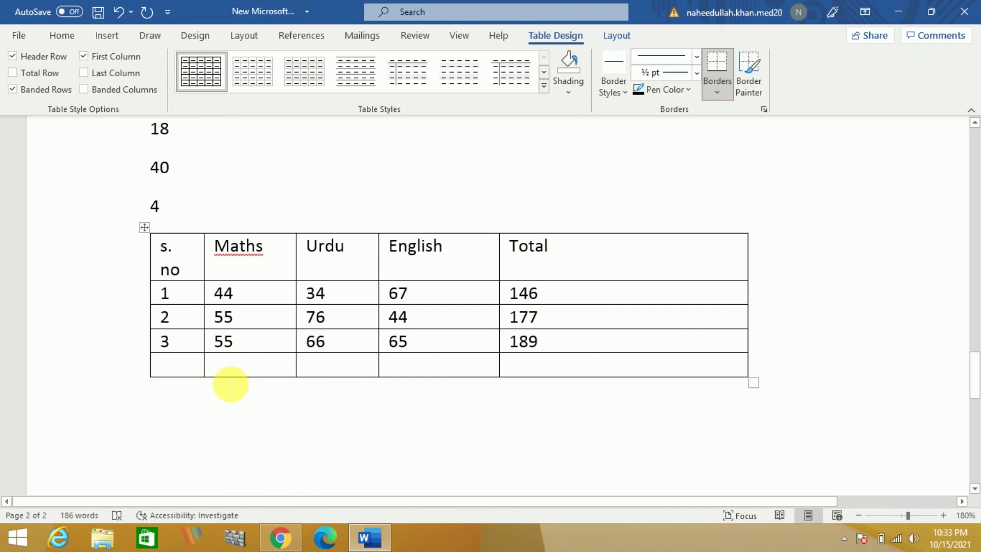
key("ctrl+F9")
type("=")
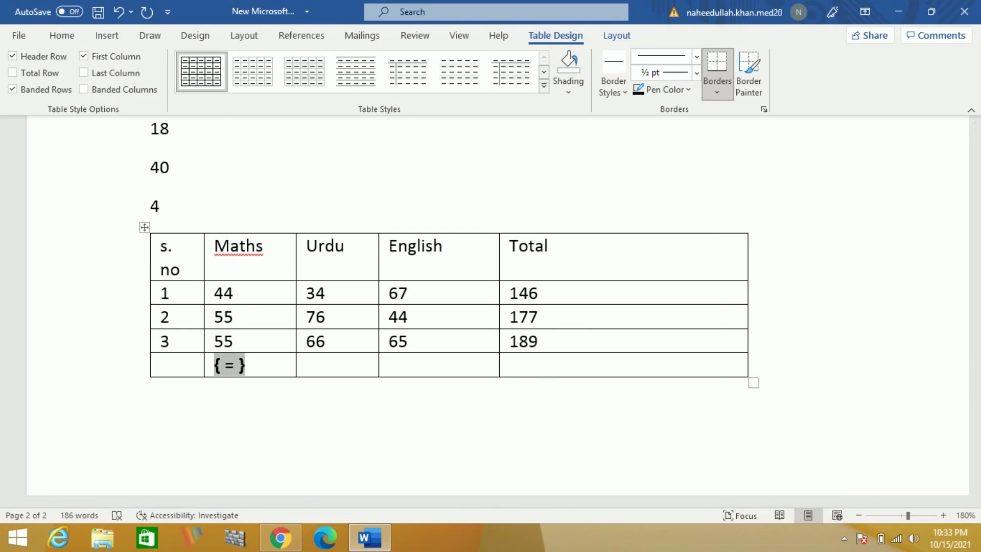
type("sum")
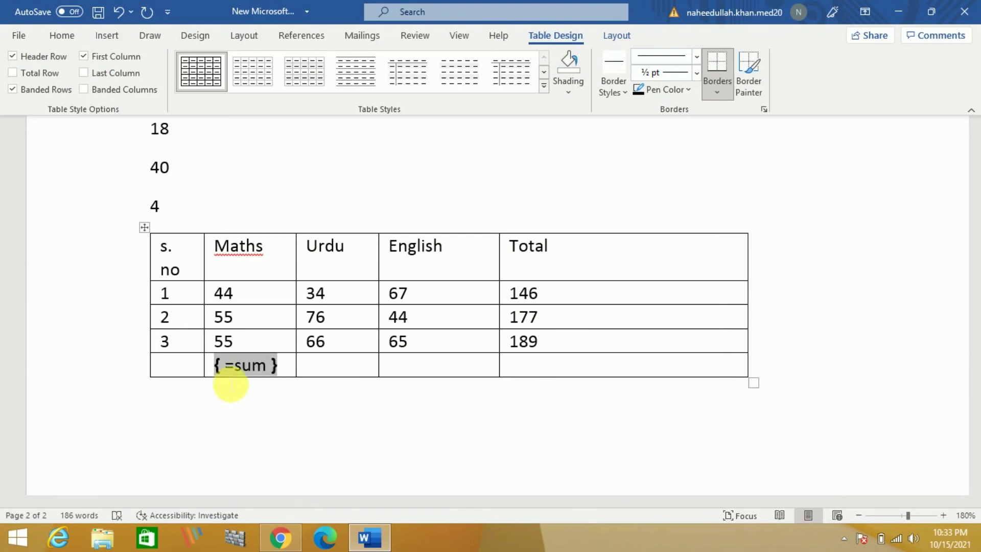
type("(abov")
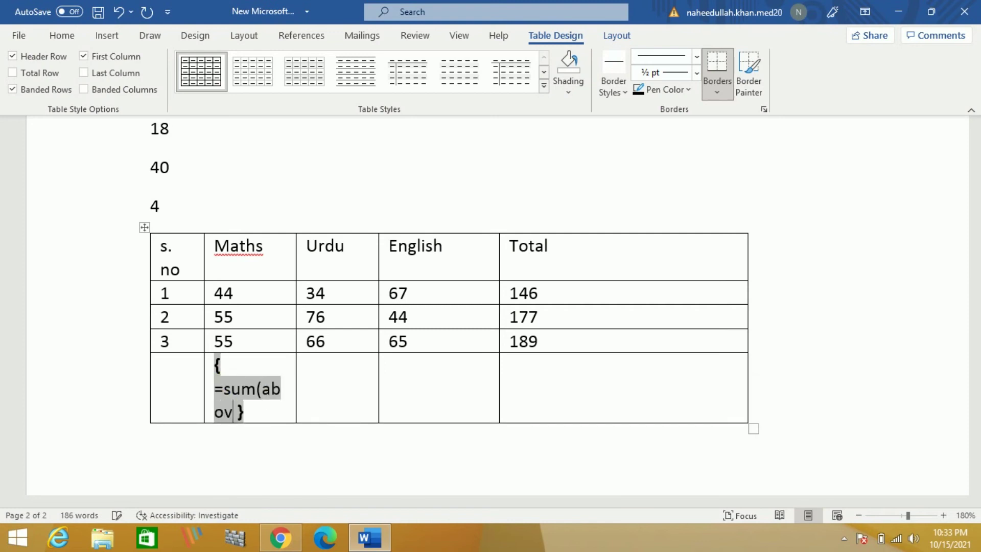
type("e")
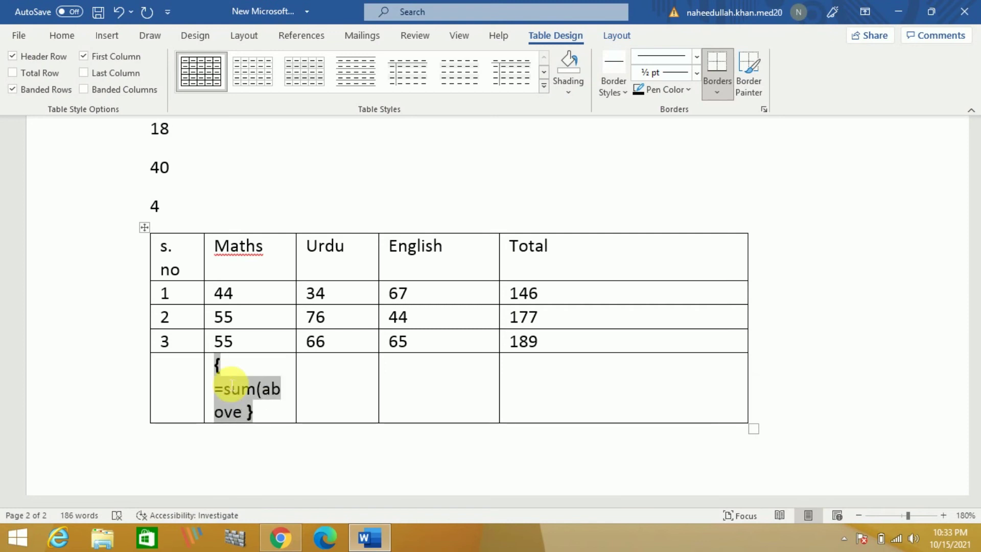
type(")")
key("F9")
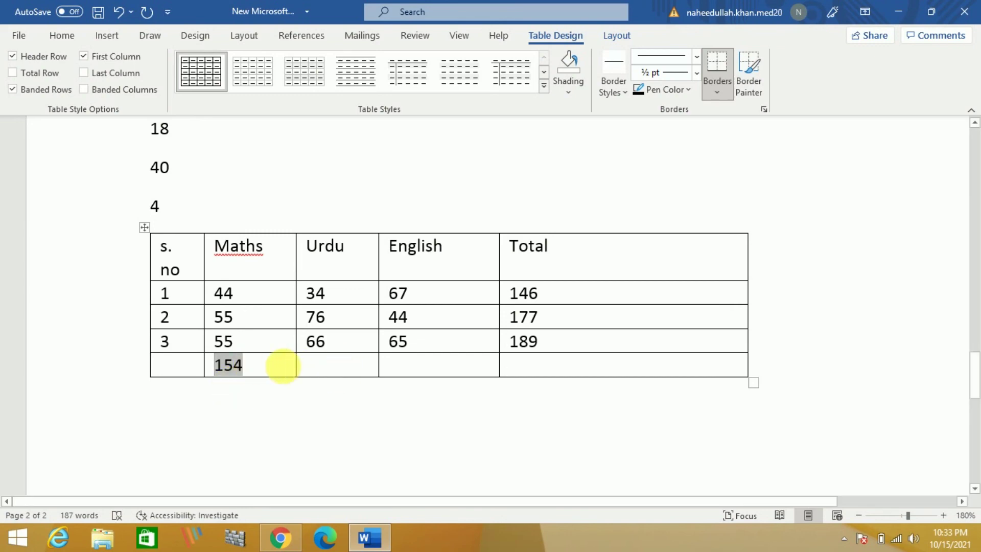
- Copy the Maths column's sum field into the Urdu column's last cell and update it to recalculate
mouse_move(274, 372)
left_mouse_down()
mouse_move(221, 385)
mouse_move(220, 361)
left_mouse_up()
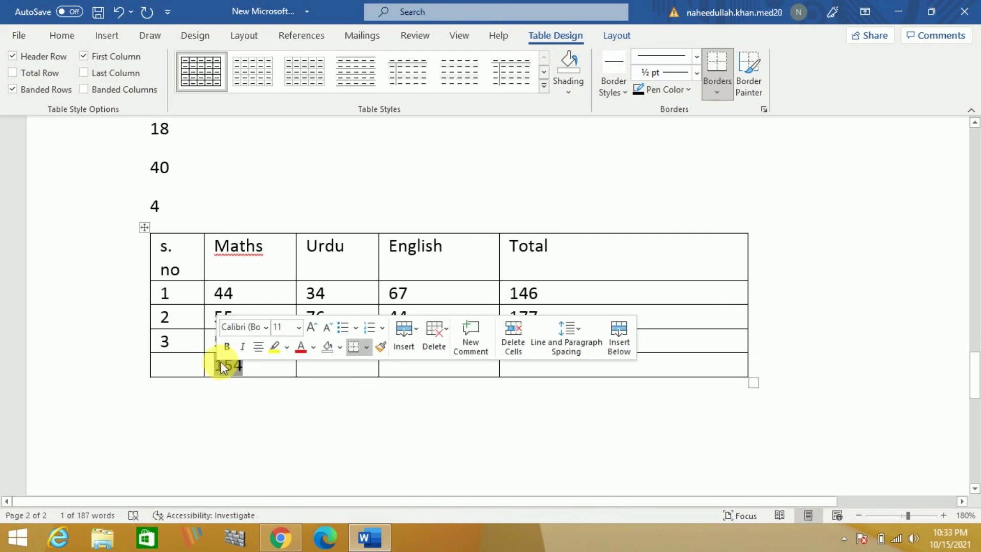
right_click(220, 360)
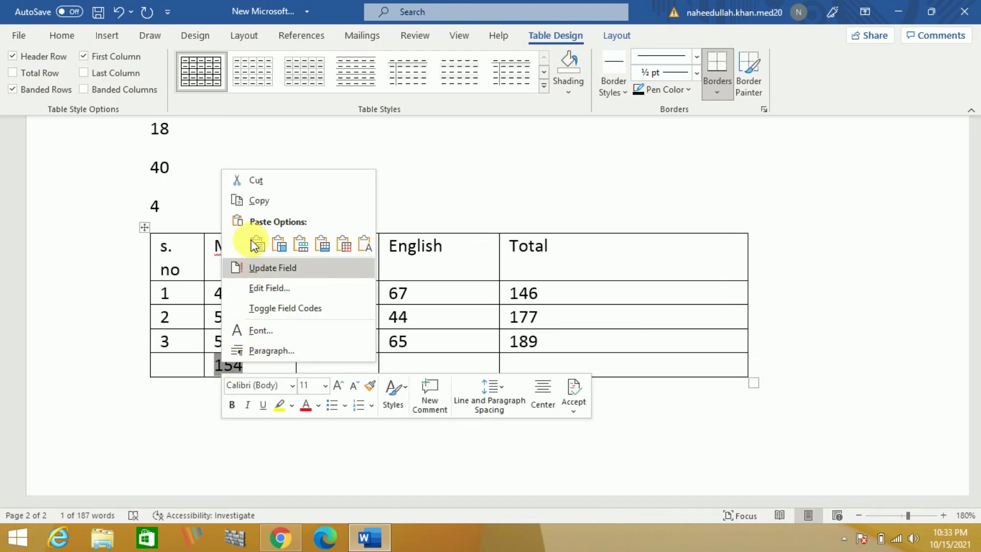
left_click(255, 201)
left_click(332, 368)
right_click(332, 369)
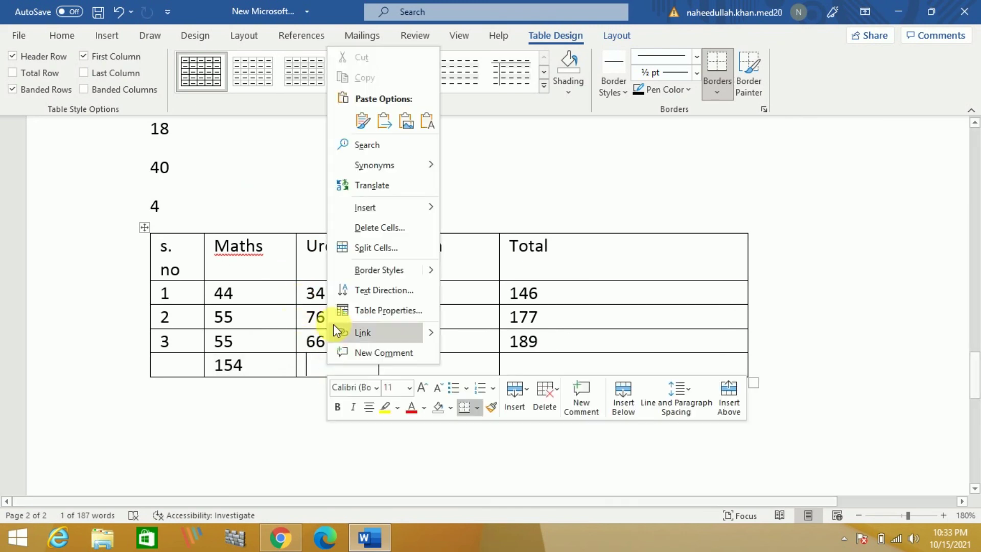
left_click(366, 125)
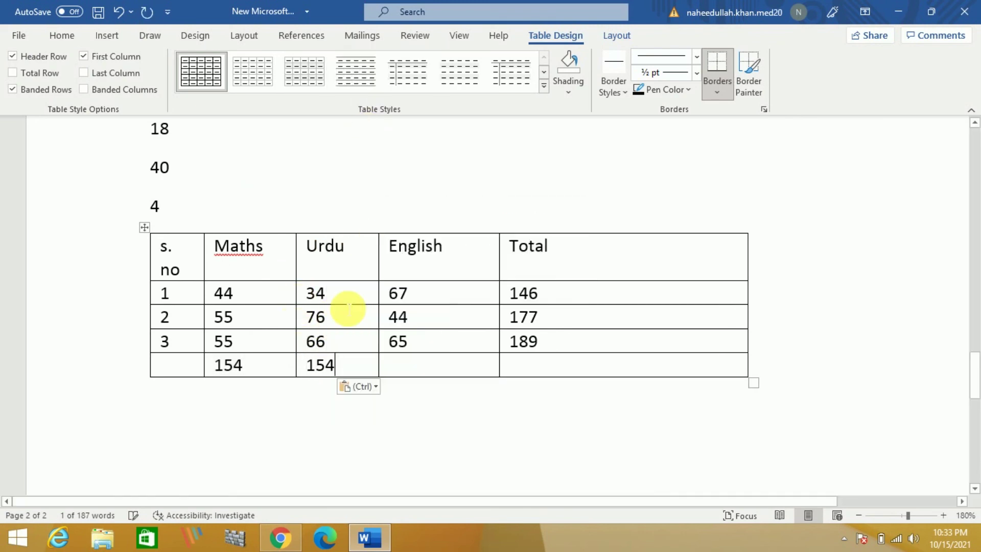
right_click(316, 368)
key("Escape")
right_click(311, 367)
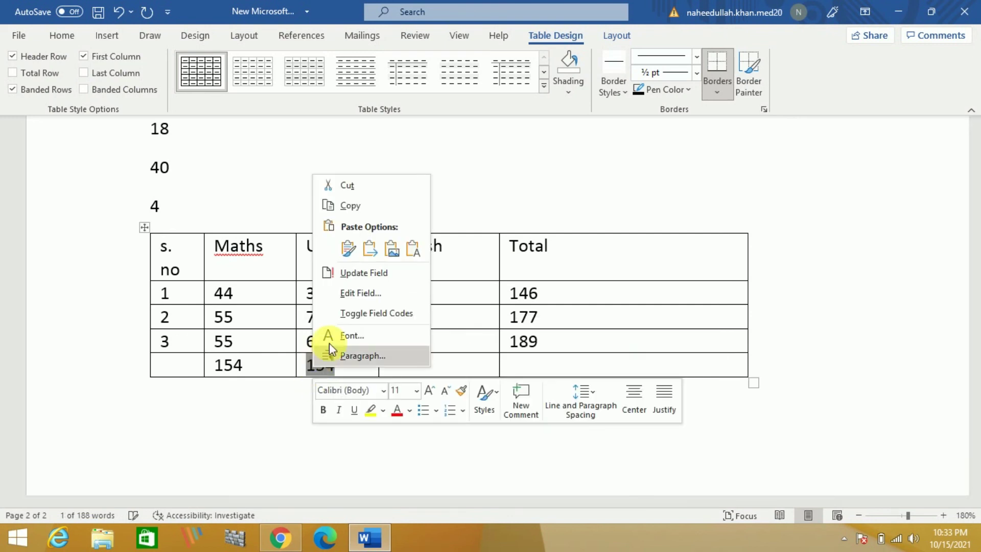
left_click(341, 271)
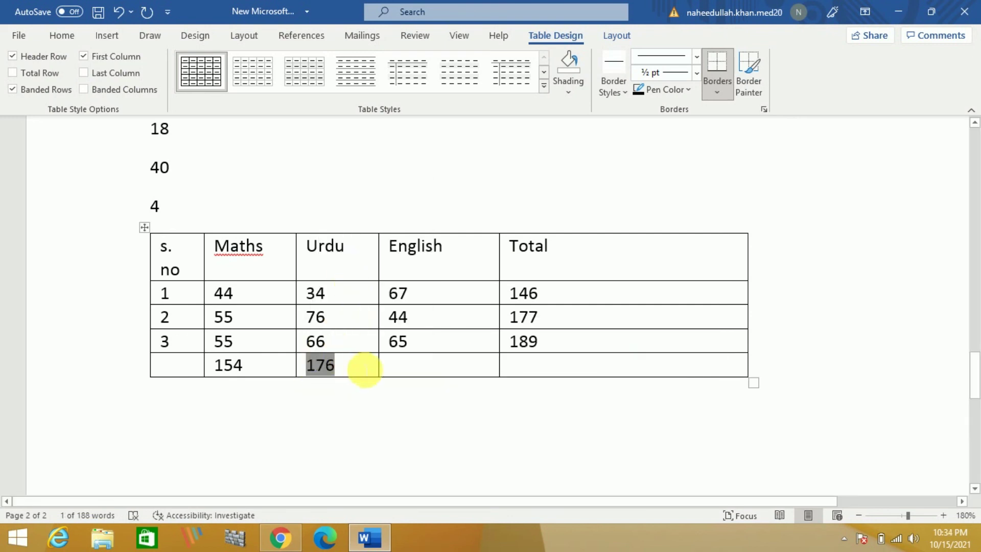
- Paste the copied sum field into the English column's last cell and update it to recalculate
left_click(401, 370)
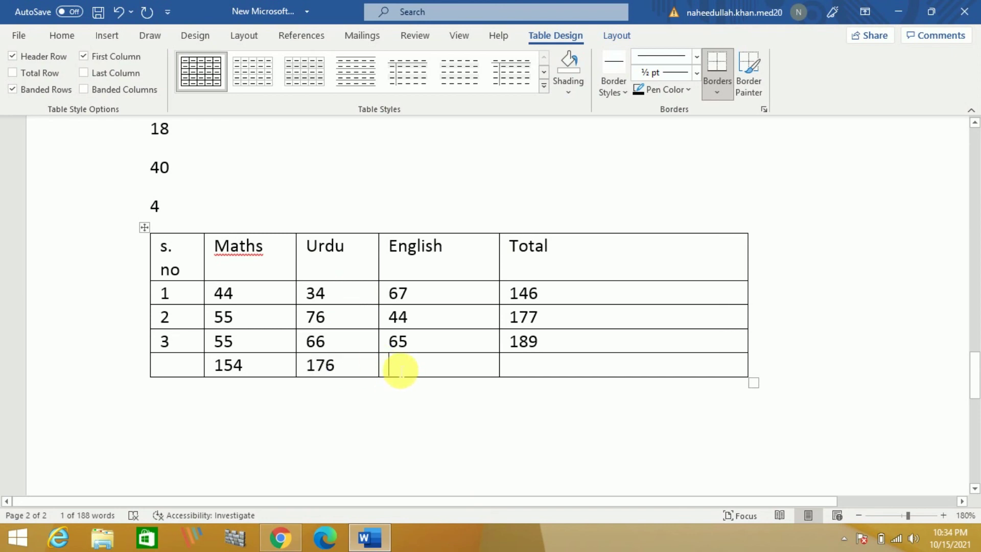
right_click(400, 368)
left_click(431, 123)
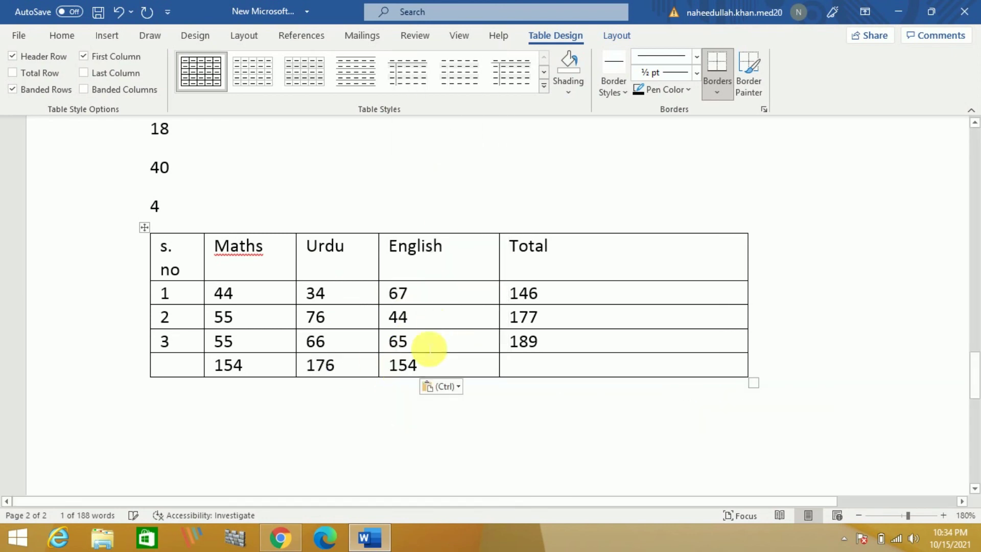
left_click(390, 369)
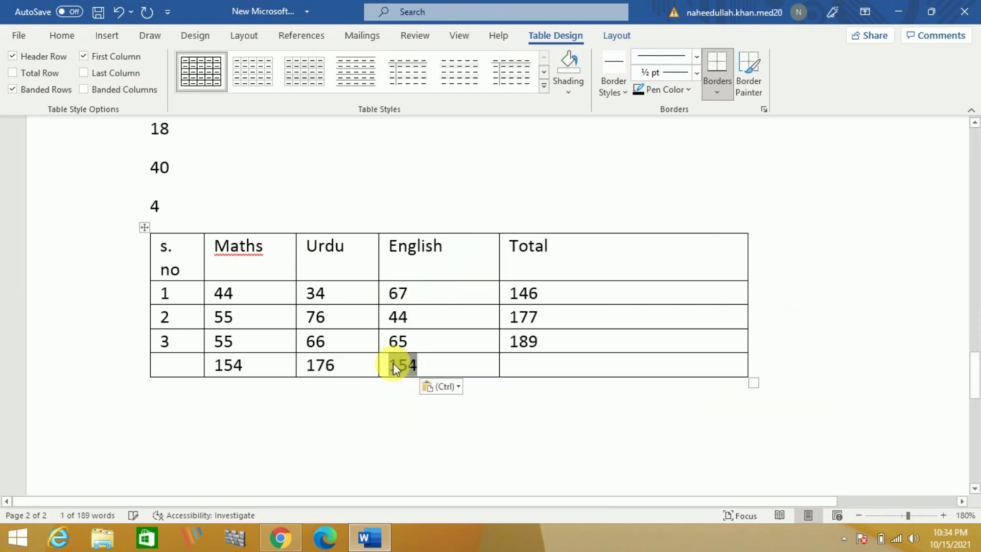
right_click(393, 363)
left_click(424, 270)
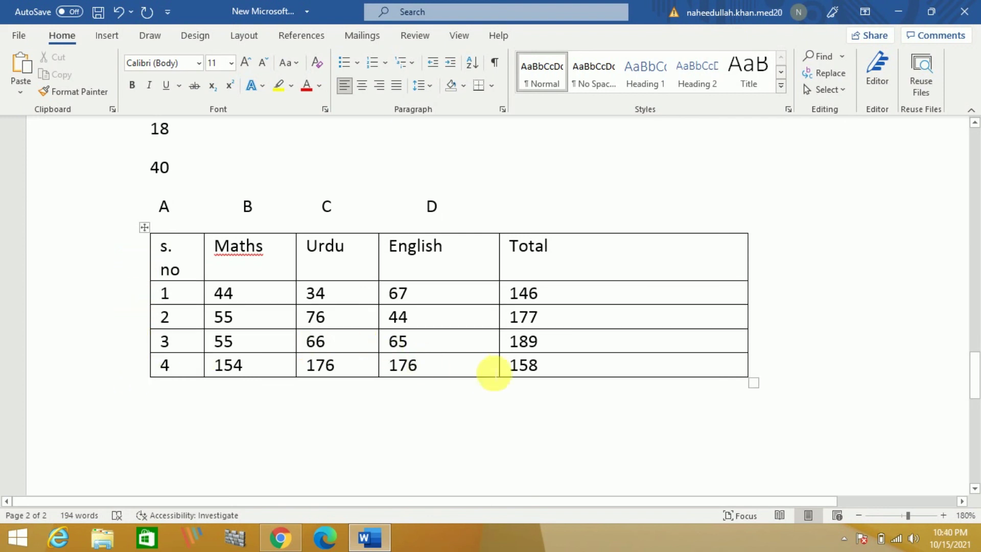
- Replace the content of row 4's Total cell with a field containing =b5+c5+d5 and update it to calculate
left_click(557, 375)
double_click(559, 377)
key("BackSpace")
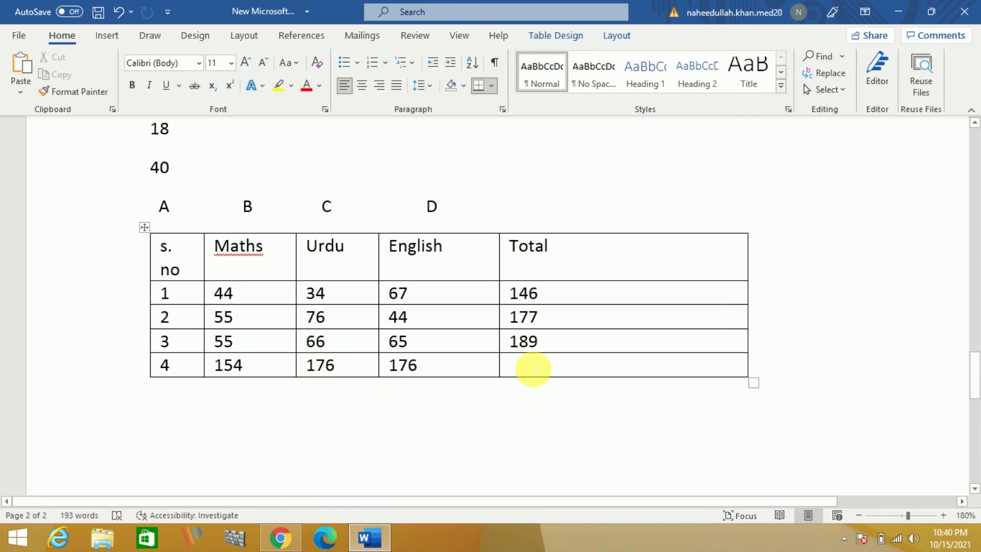
key("ctrl+F9")
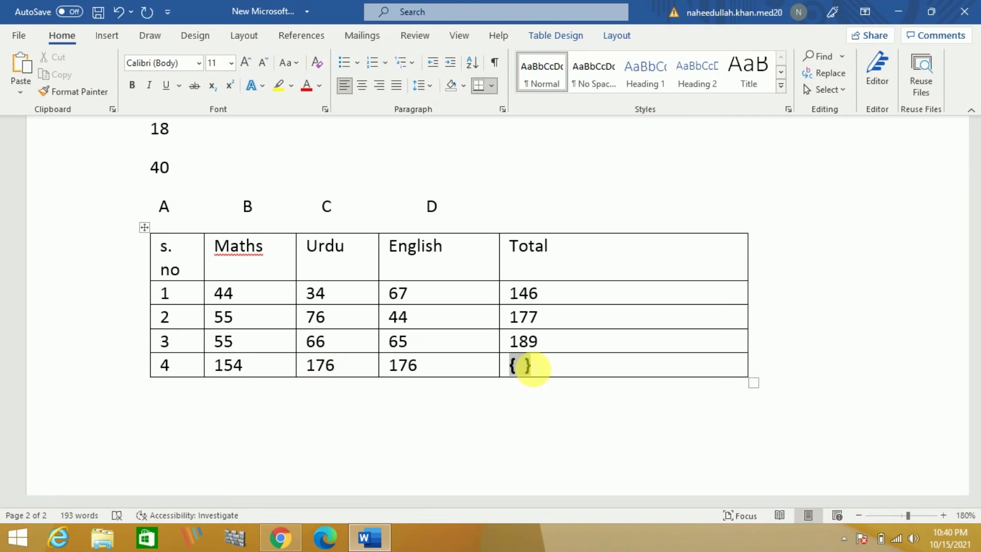
type("=")
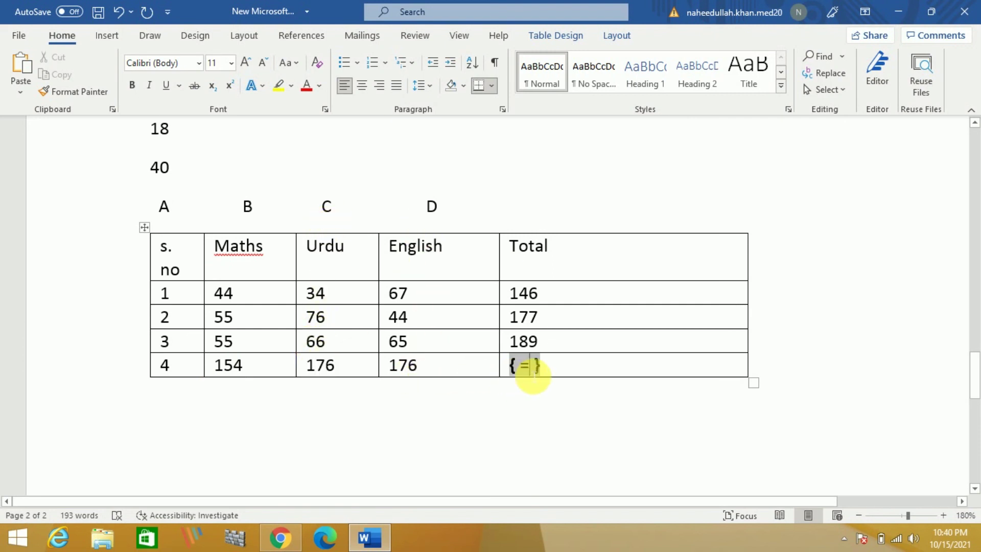
type("b")
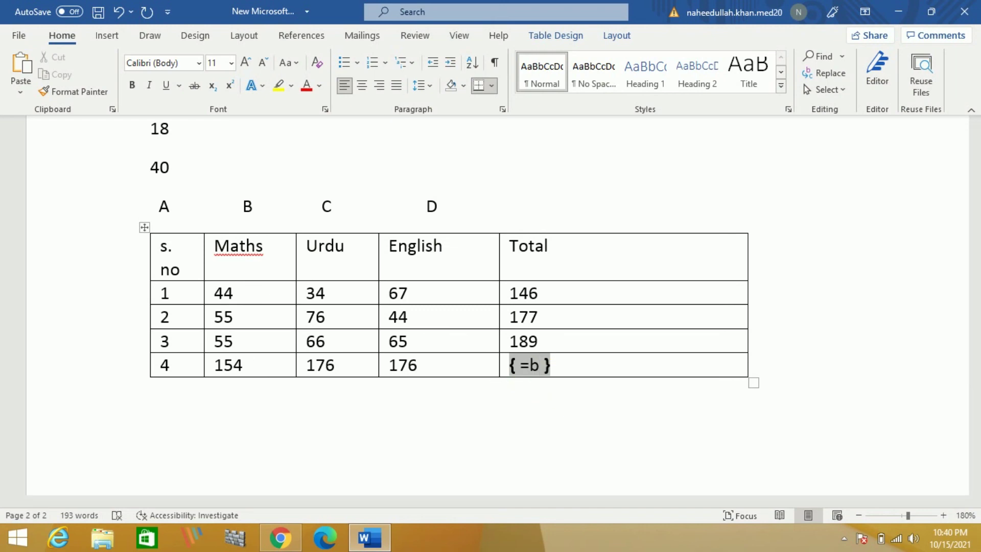
type("5+")
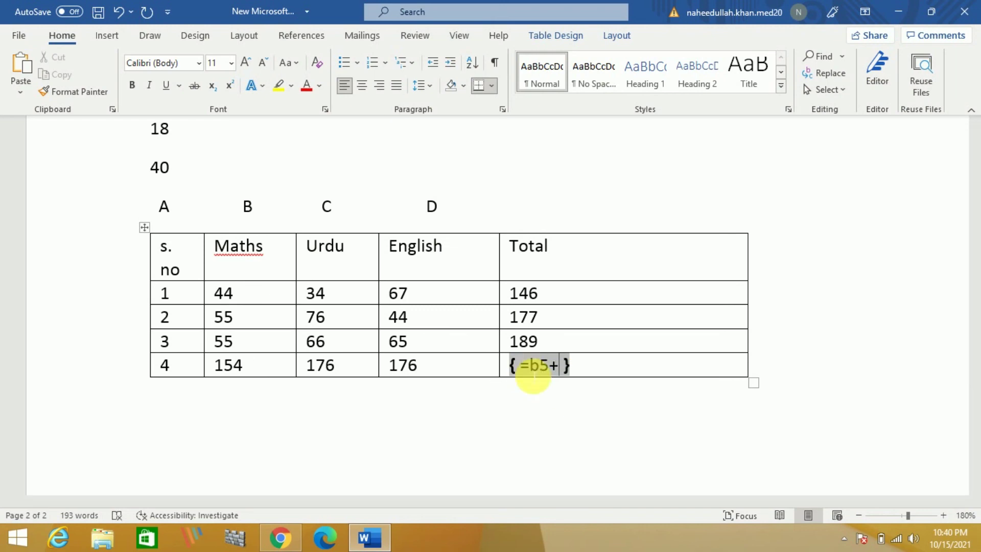
type("c")
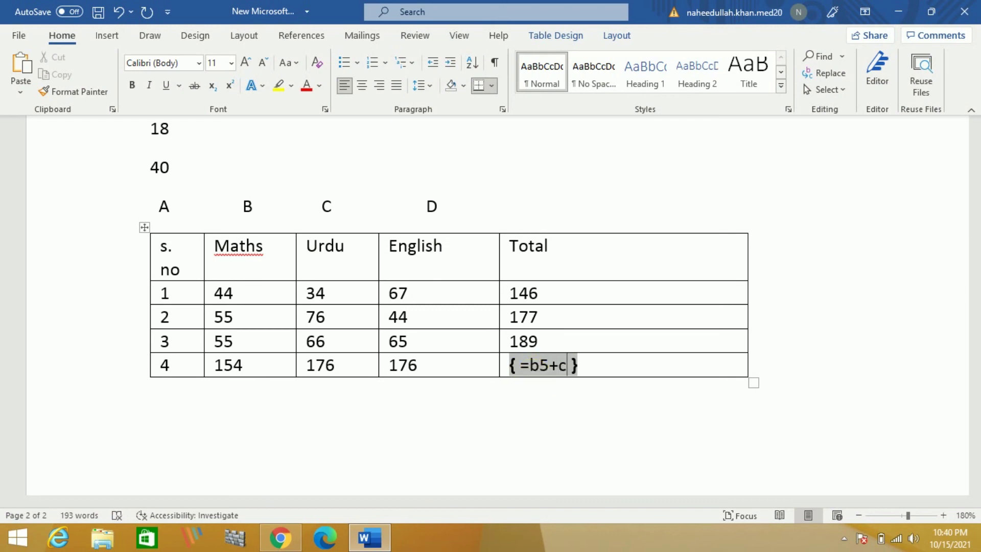
type("5+")
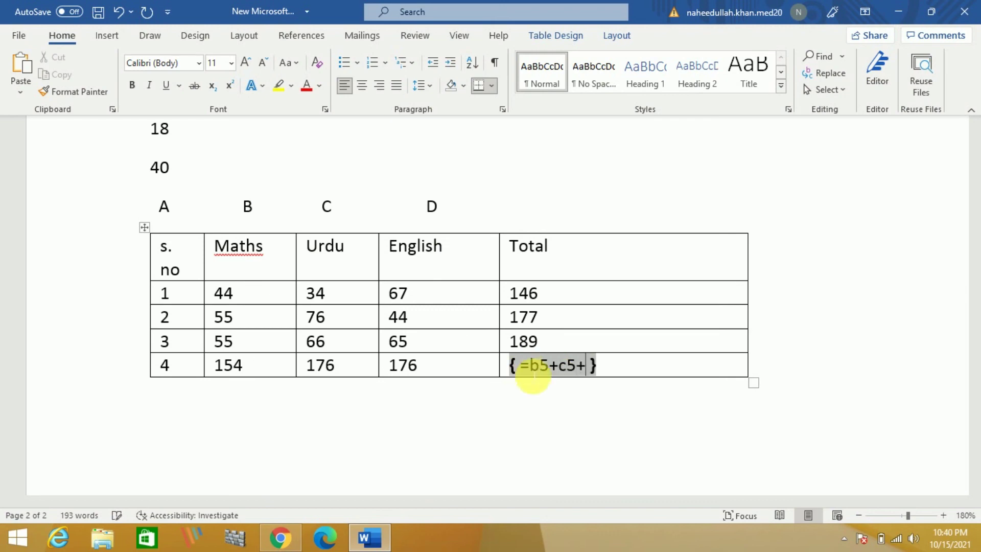
type("d")
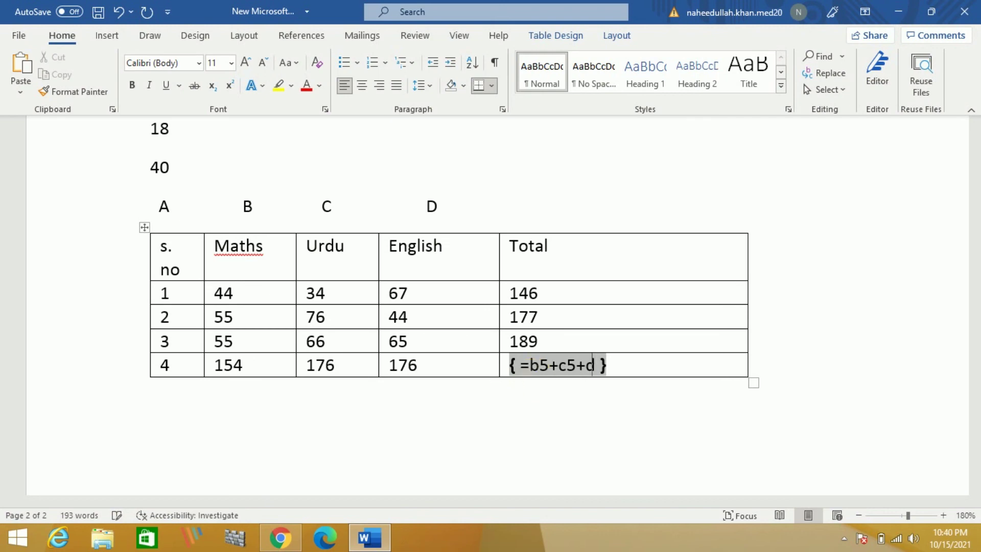
type("5")
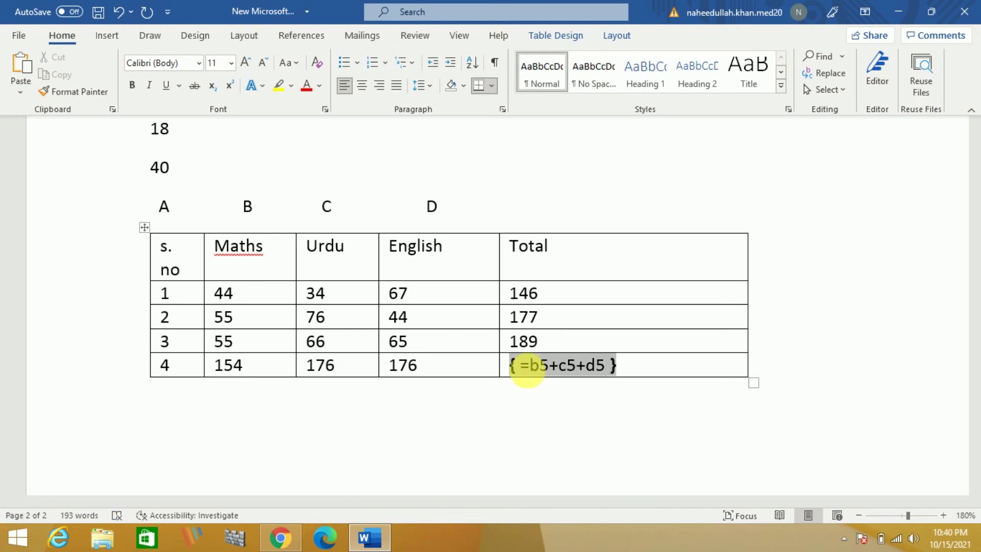
key("F9")
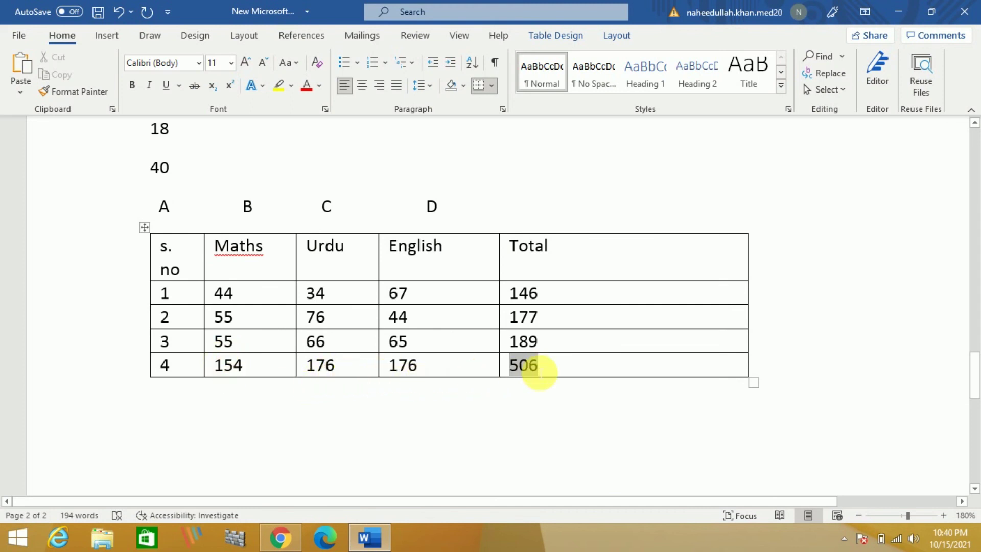
left_click(550, 445)
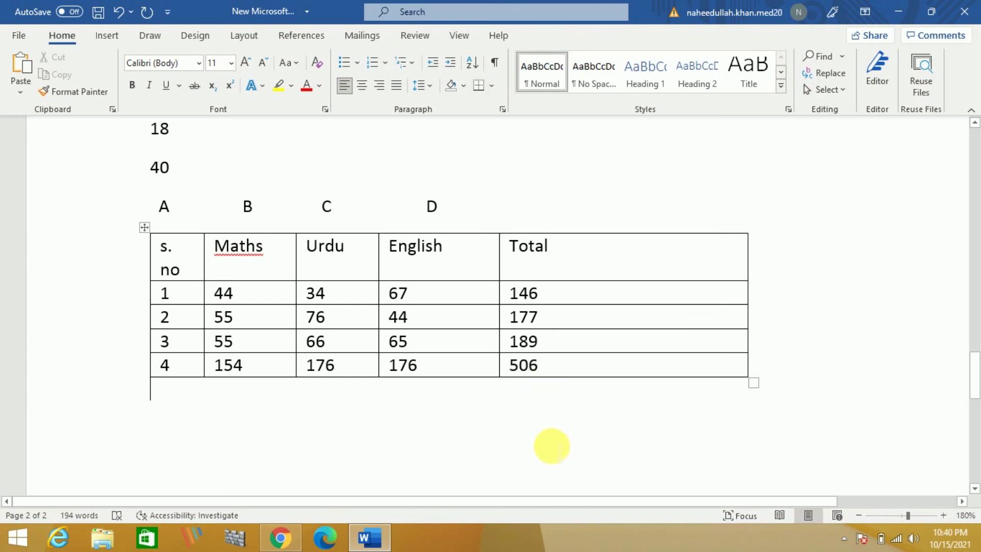